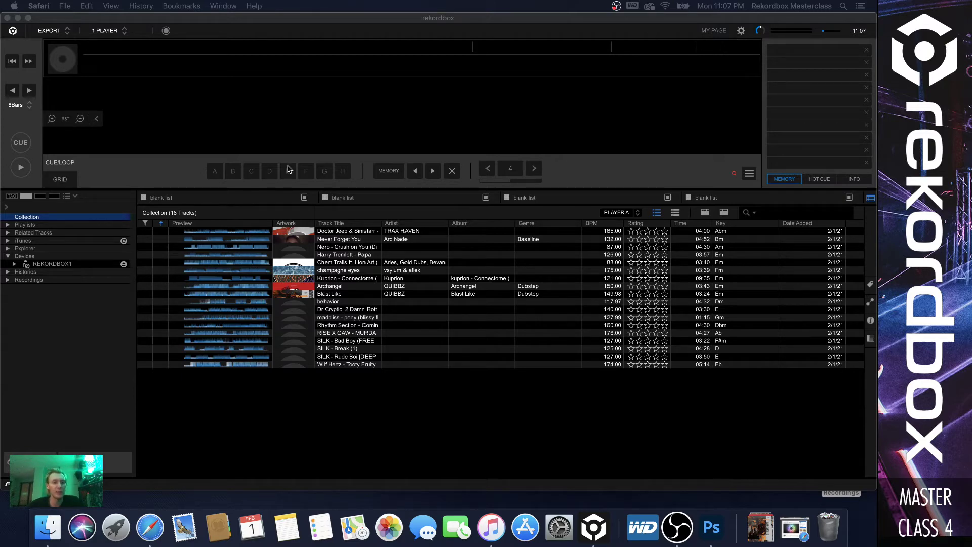
Sort the 18-track collection by the Key column ascending, from Ab down to Gm.
left_click(7, 226)
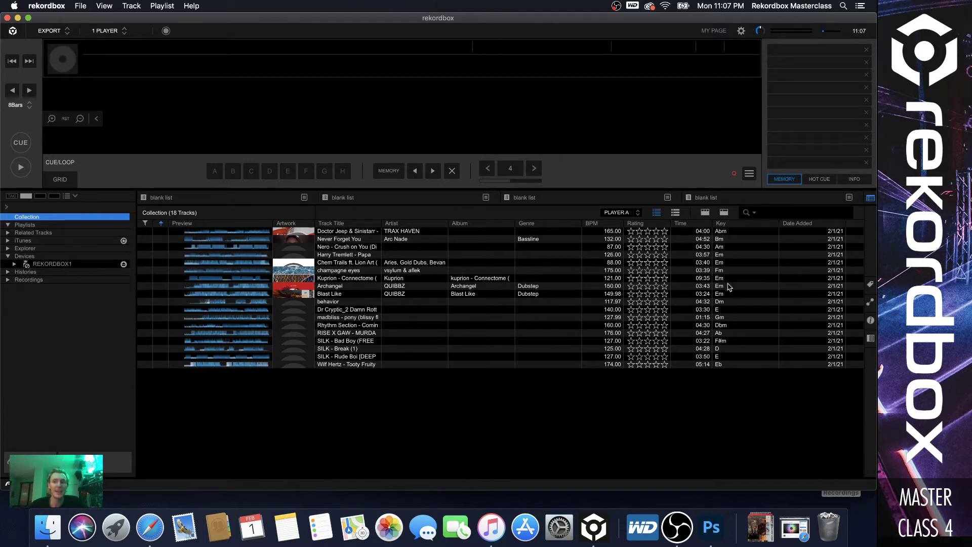
left_click(740, 225)
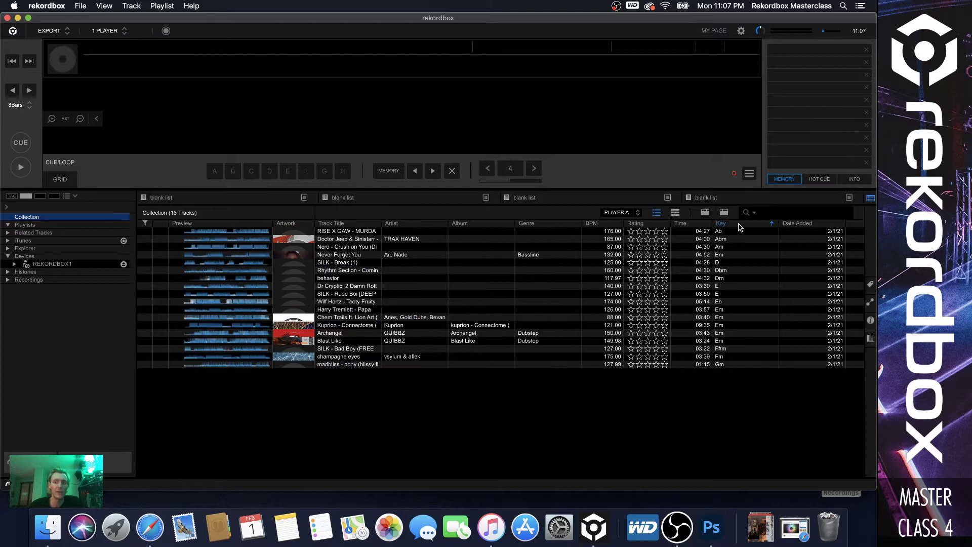
left_click(740, 224)
left_click(741, 225)
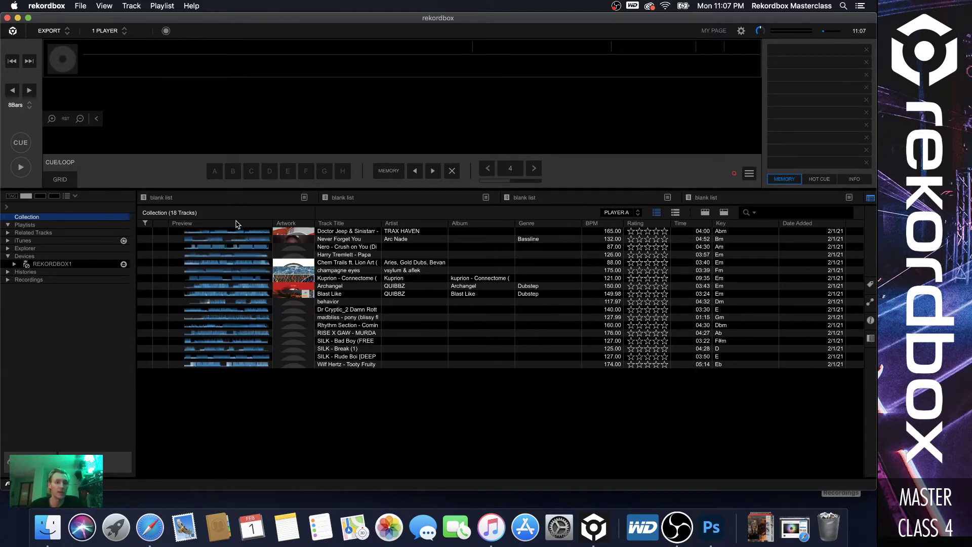
left_click(745, 226)
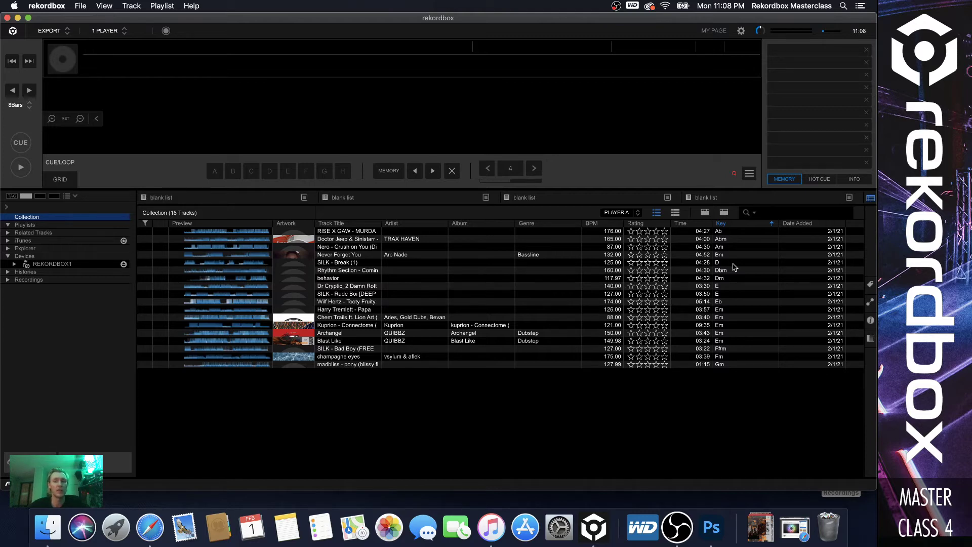
Open the Camelot wheel image from the Reddit r/DJs post in its own Safari tab.
left_click(154, 540)
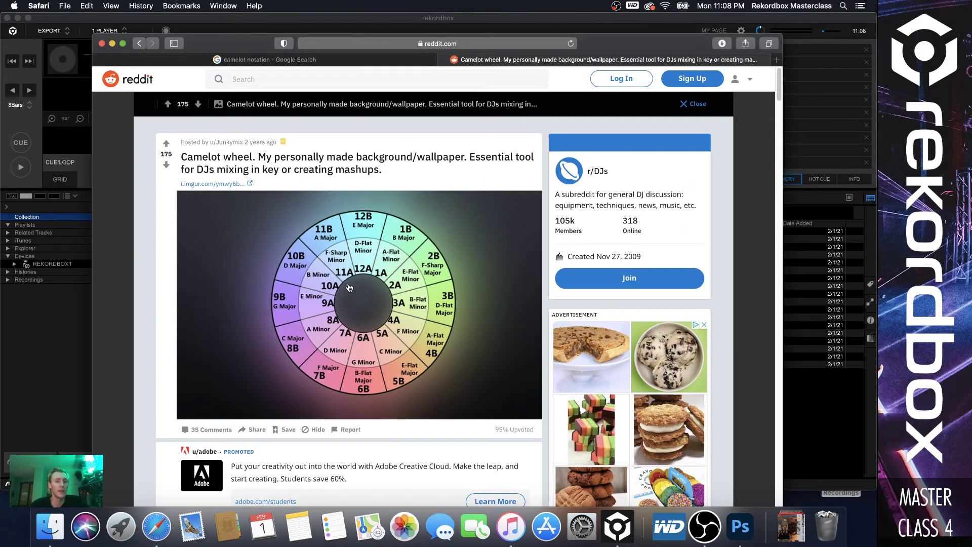
left_click(394, 247)
left_click(460, 224)
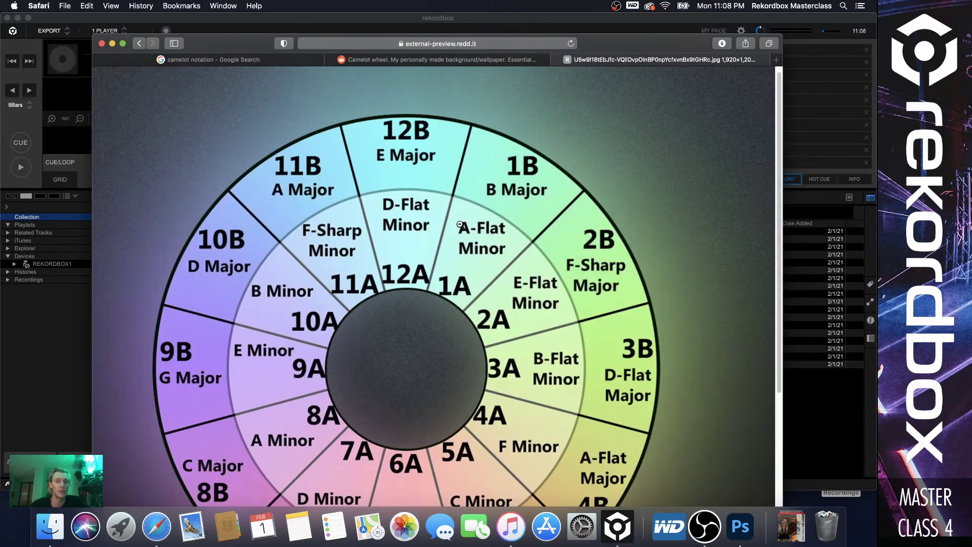
left_click(460, 223)
Save the Camelot wheel image to the Desktop and move Safari aside.
right_click(447, 212)
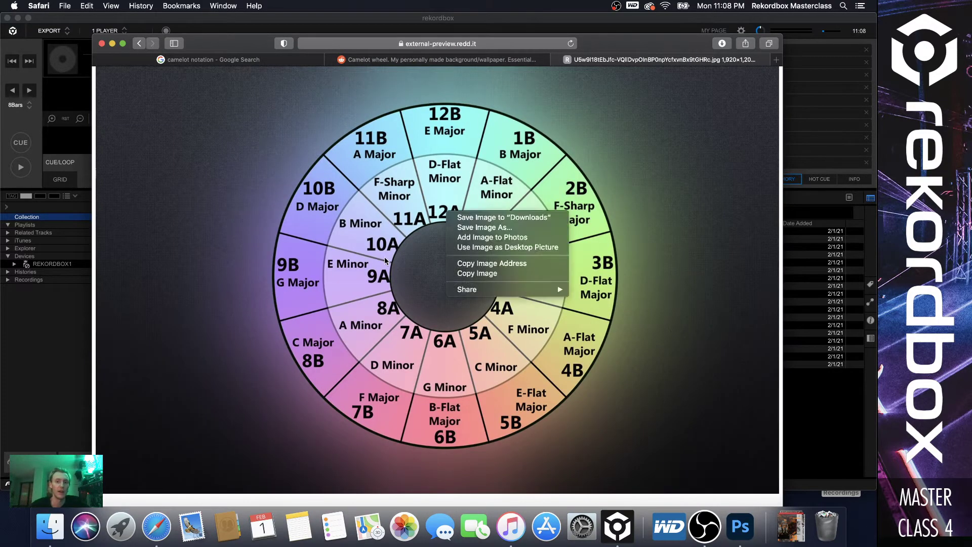
right_click(387, 259)
left_click(413, 251)
right_click(444, 257)
left_click(467, 273)
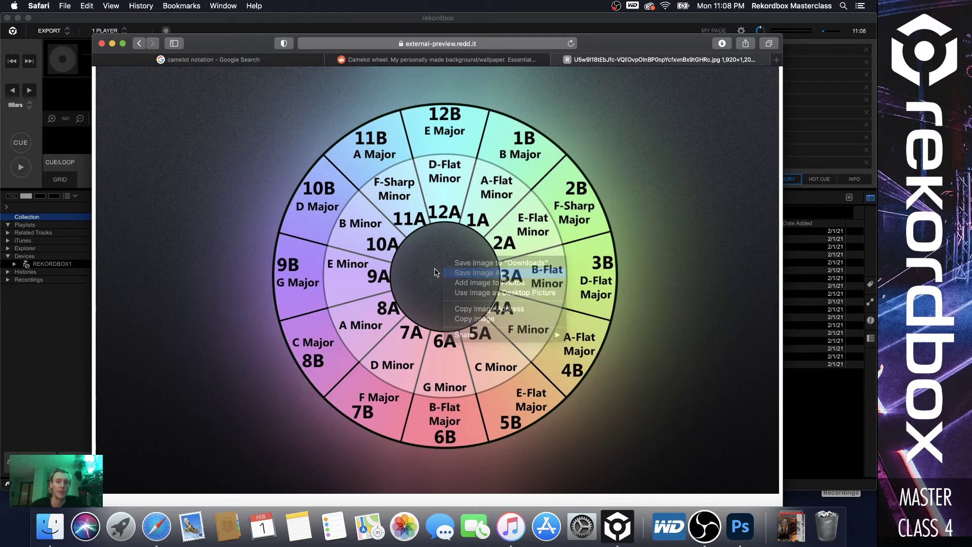
left_click(499, 134)
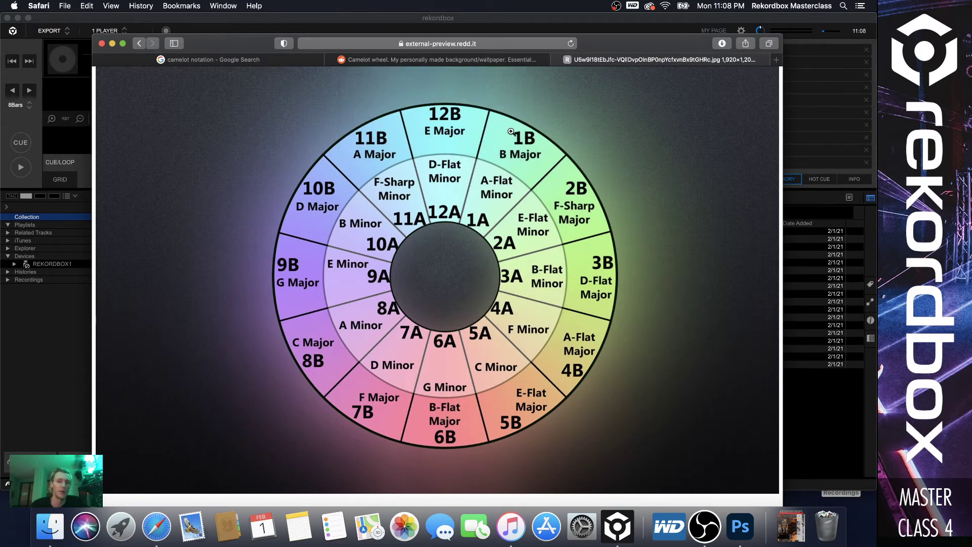
left_click_drag(617, 43, 525, 38)
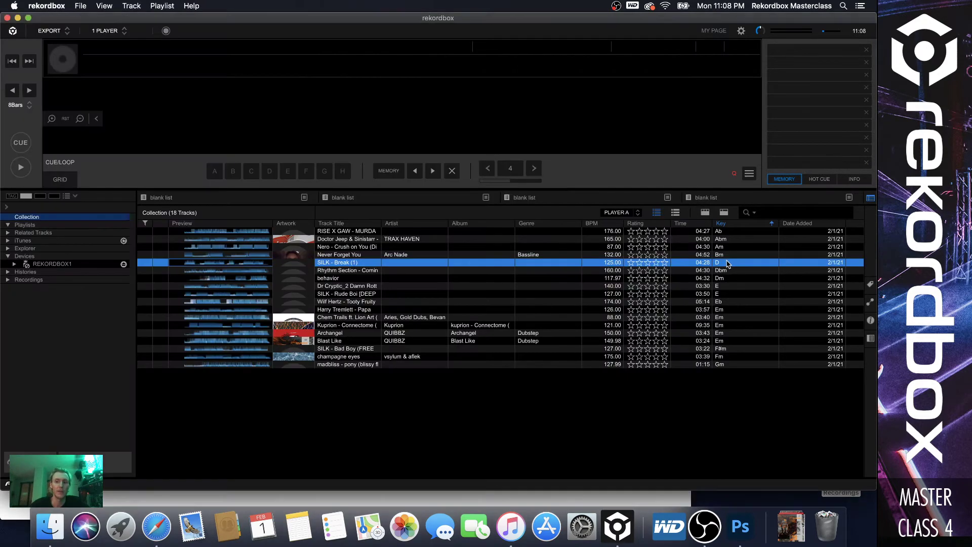
left_click(727, 263)
left_click(156, 512)
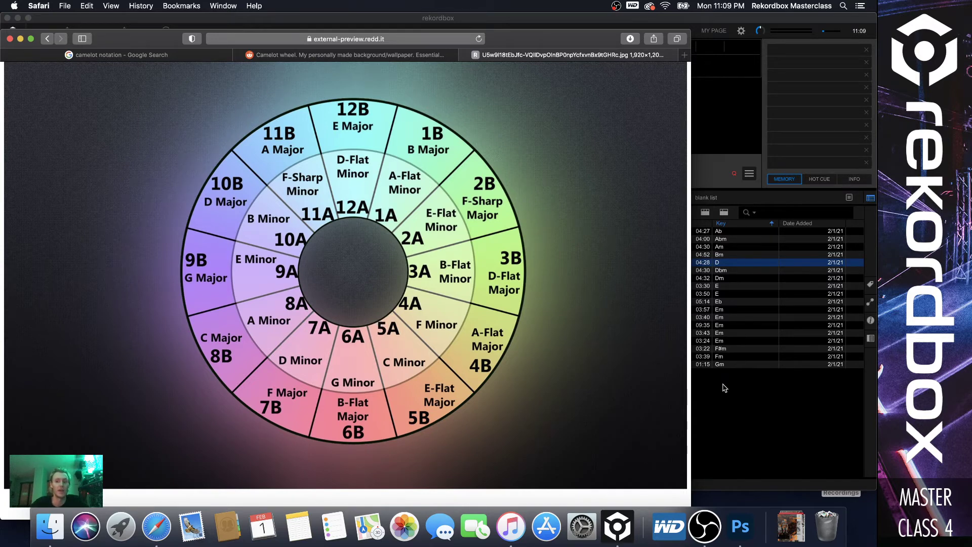
Set Preferences > View Key display format to Alphanumeric, showing keys as 1A–12B.
left_click(721, 18)
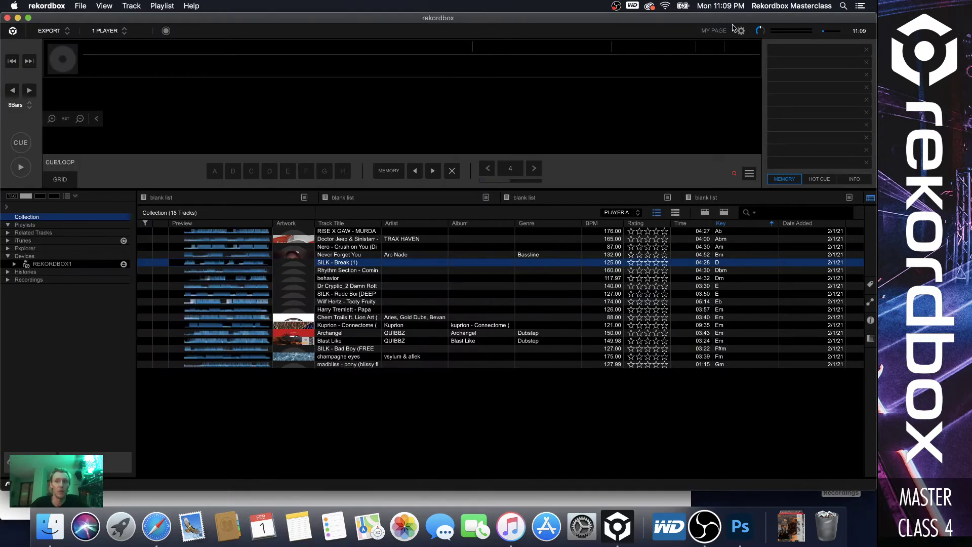
left_click(741, 32)
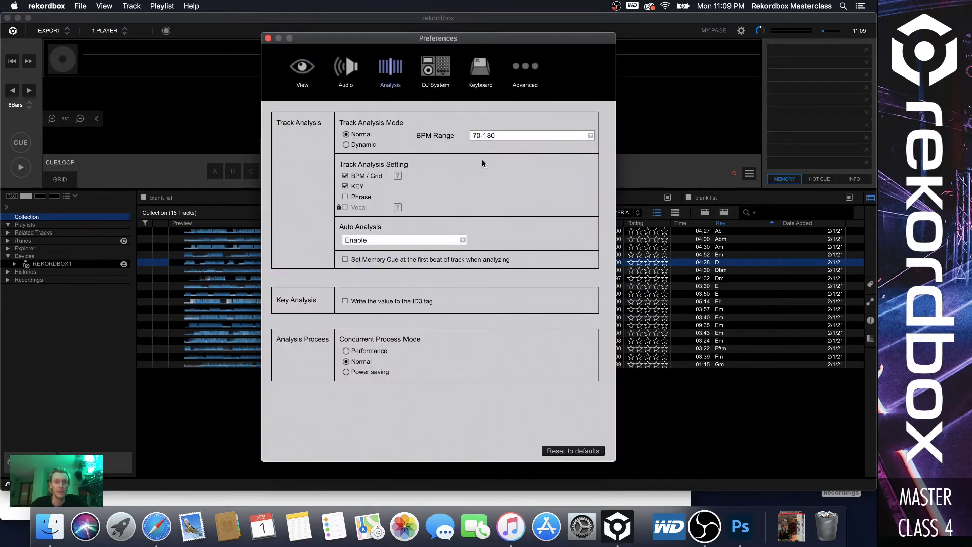
left_click(301, 68)
scroll(462, 263, "down", 10)
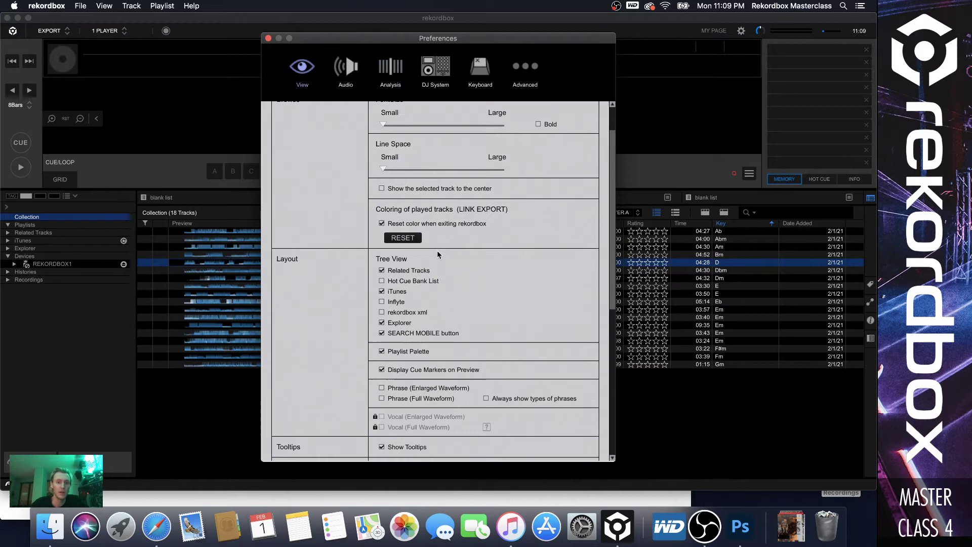
scroll(463, 263, "down", 5)
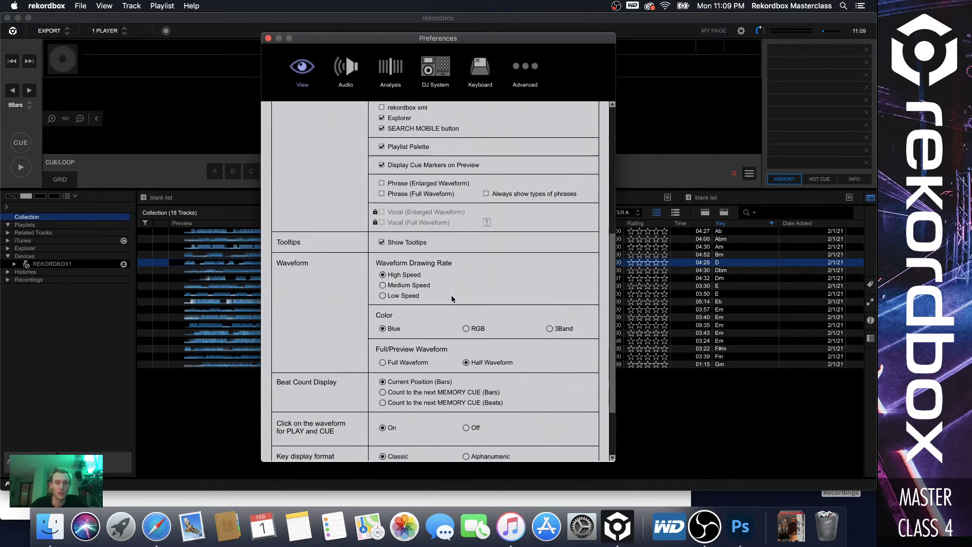
scroll(449, 305, "down", 2)
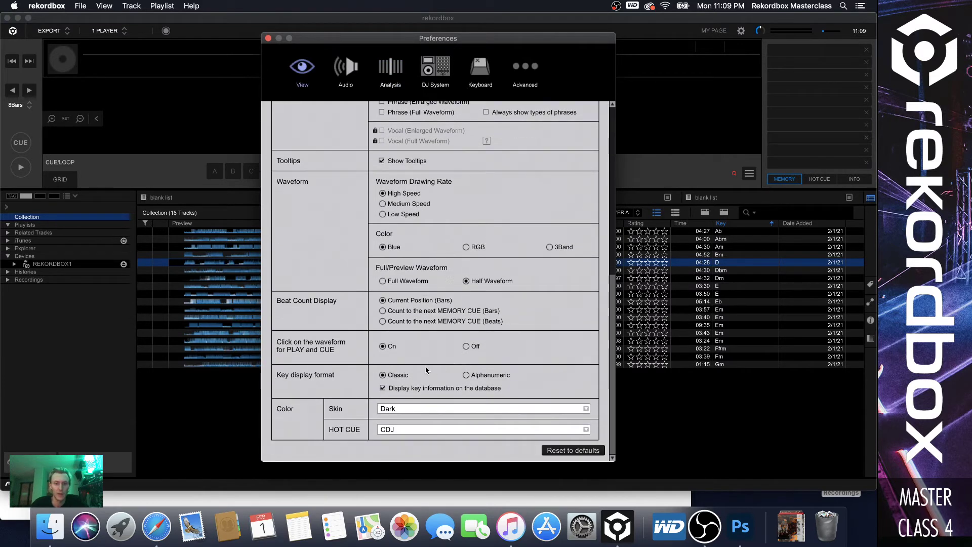
left_click(466, 375)
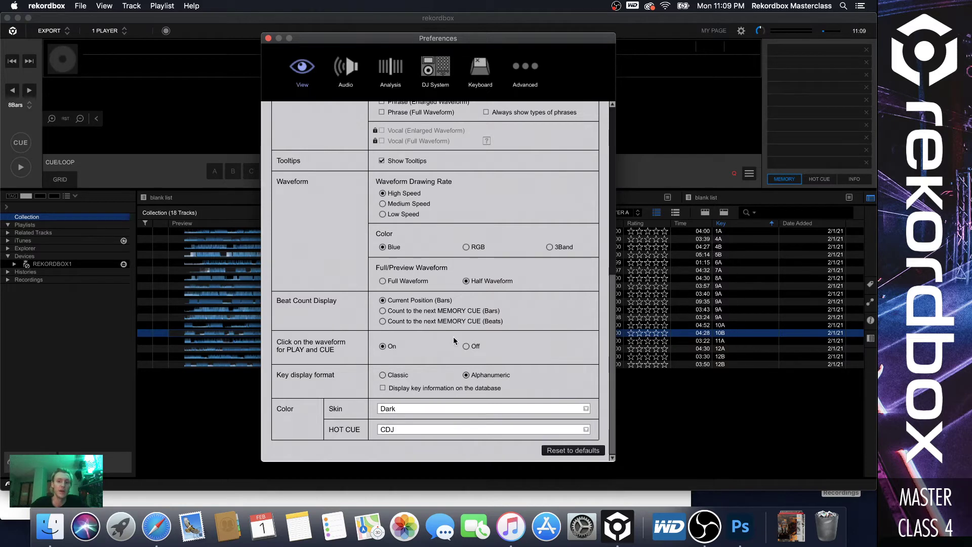
left_click(383, 375)
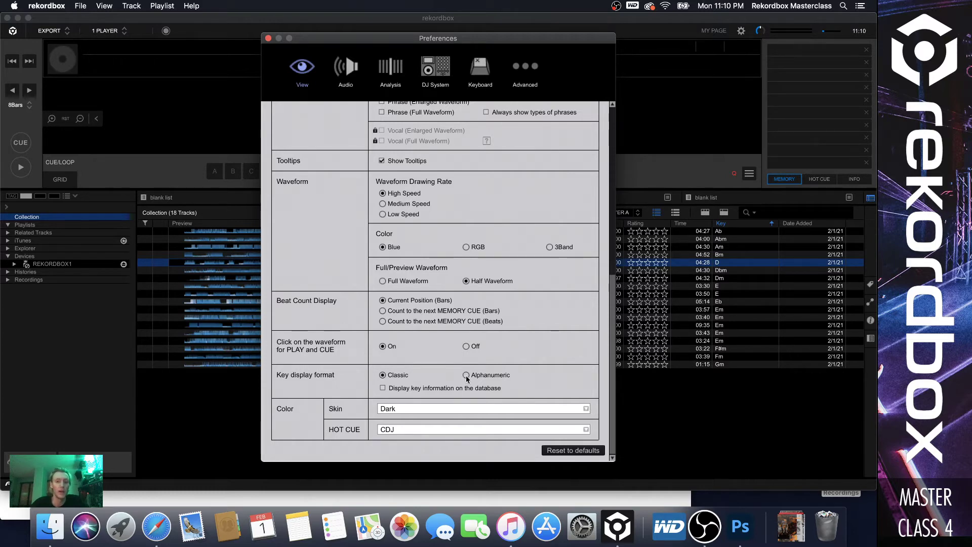
left_click(466, 375)
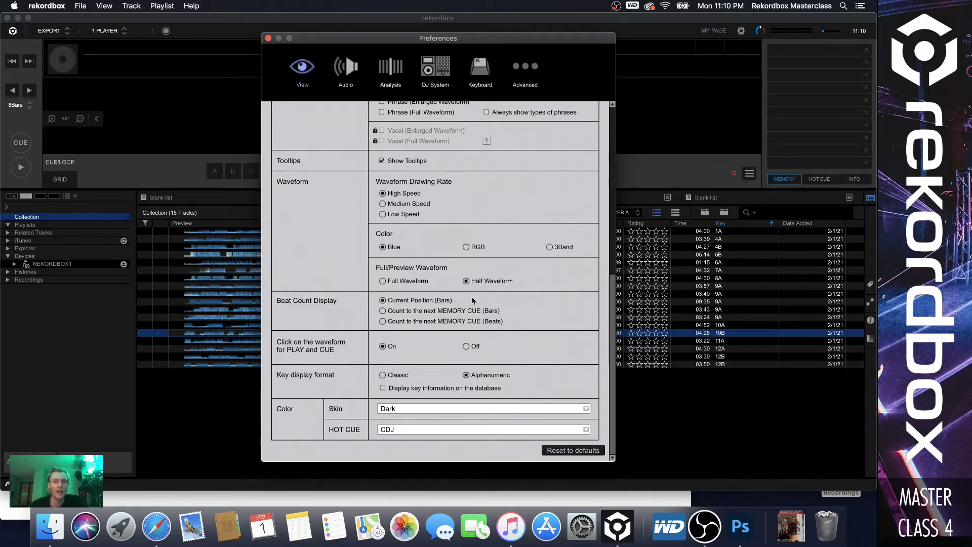
Uncheck iTunes under Tree View, leaving the SEARCH MOBILE button option checked.
scroll(436, 238, "up", 3)
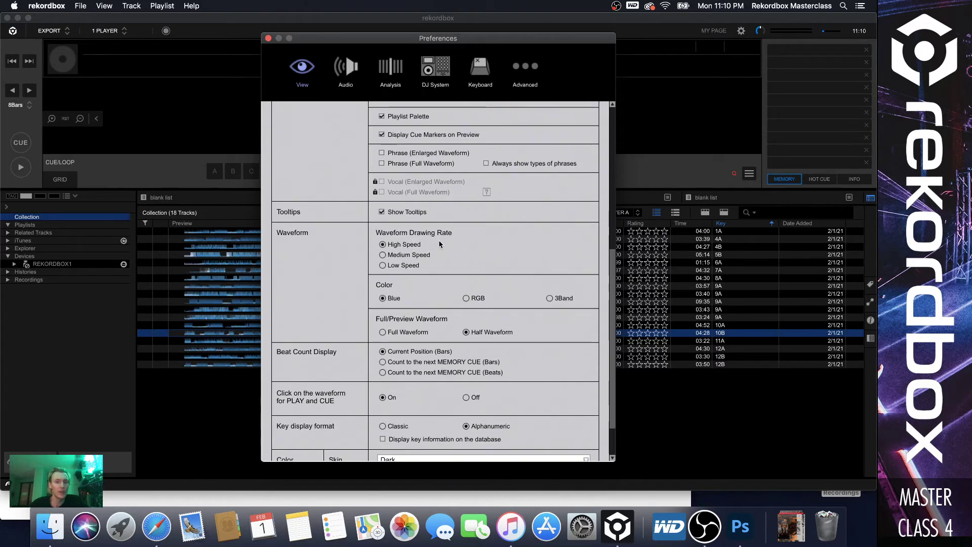
scroll(440, 244, "up", 10)
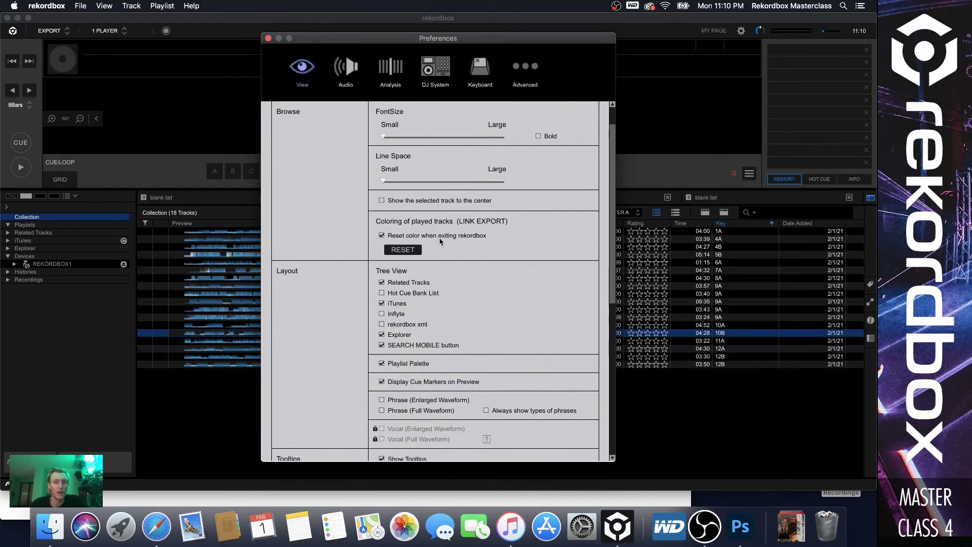
scroll(439, 271, "up", 1)
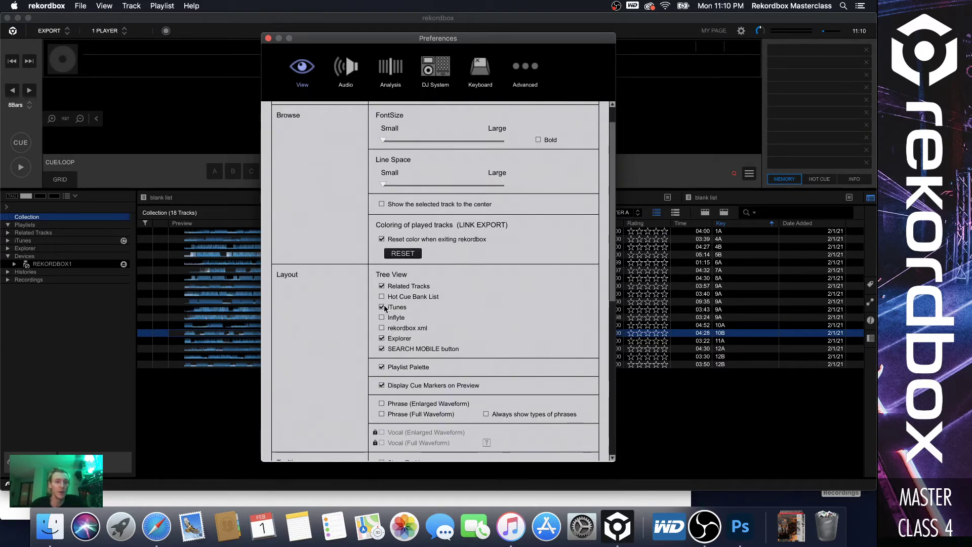
left_click(381, 308)
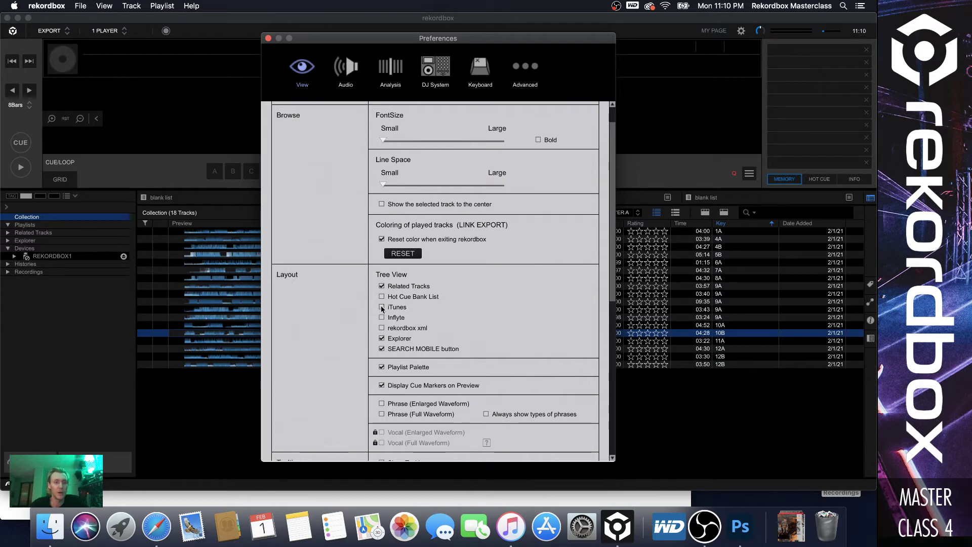
left_click(382, 350)
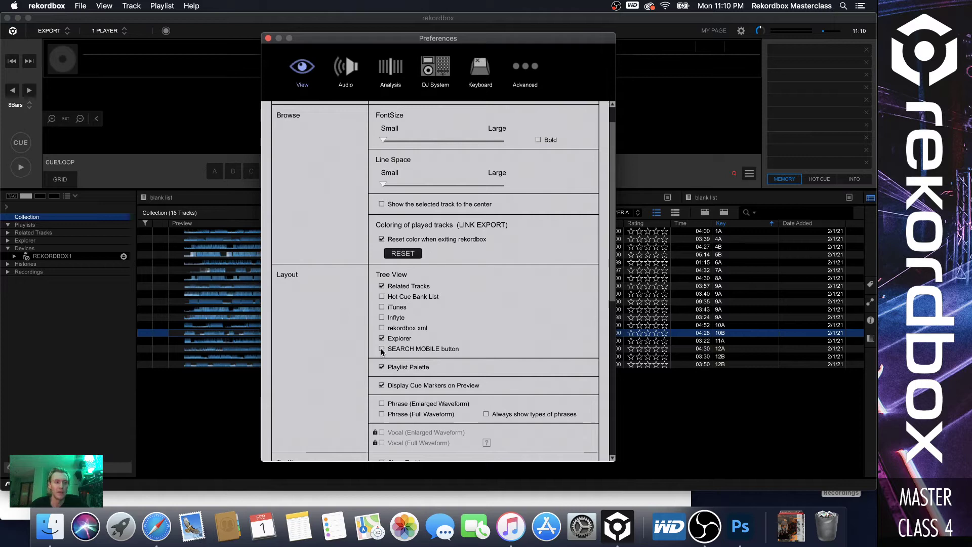
left_click(381, 349)
left_click(382, 349)
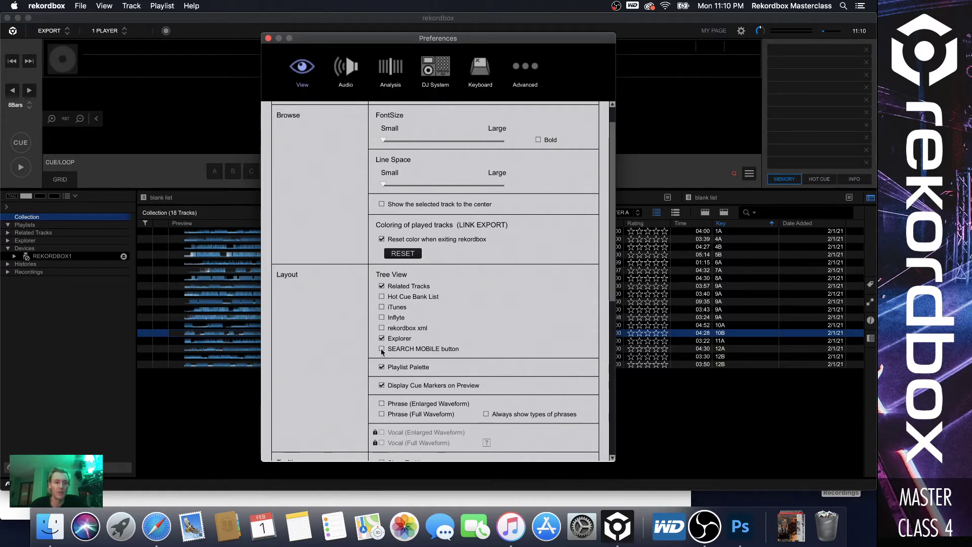
left_click(382, 349)
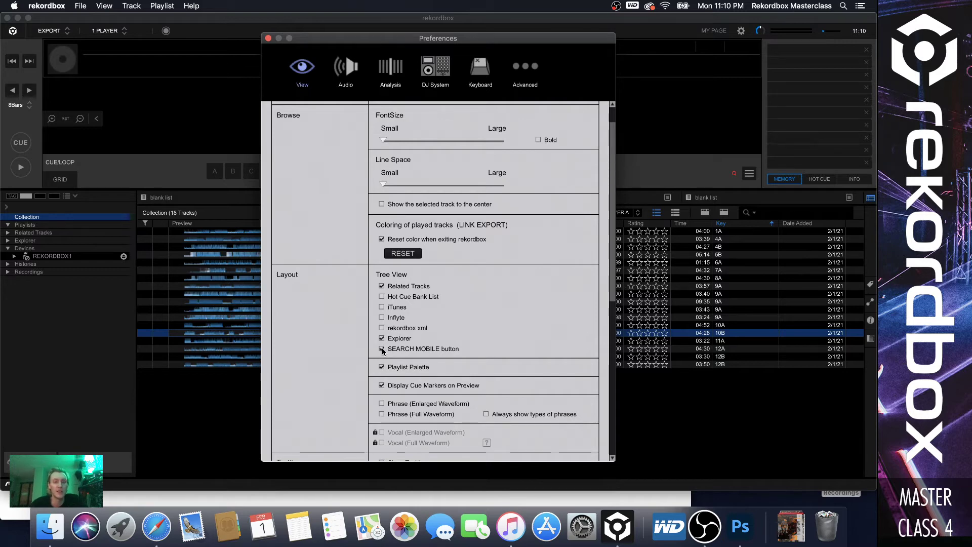
Close Preferences and create a new empty playlist named Test1.
key("super+w")
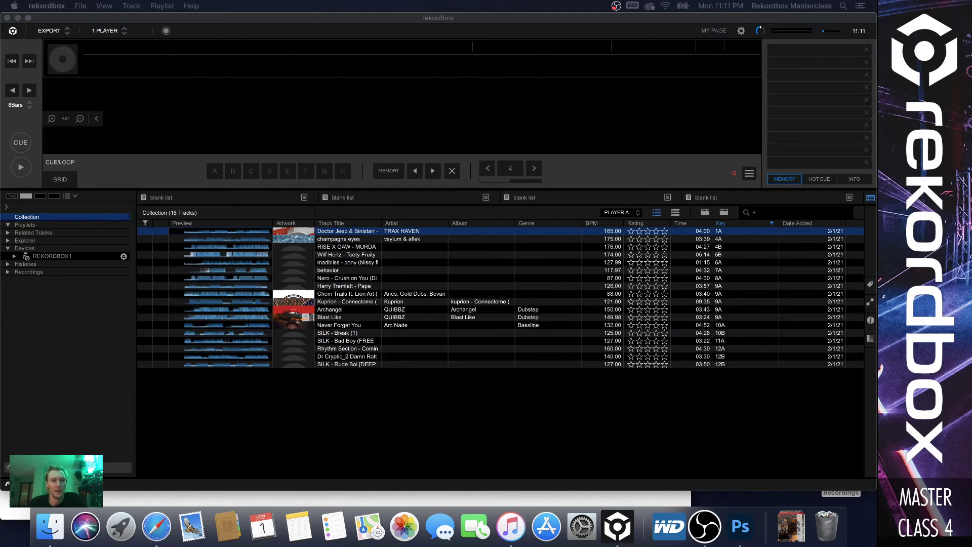
left_click(7, 227)
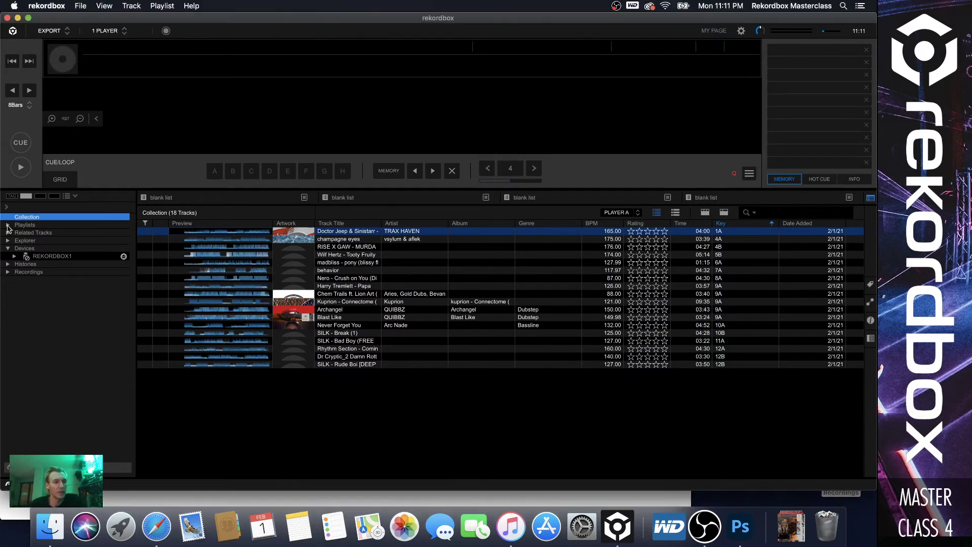
left_click(26, 225)
left_click(31, 218)
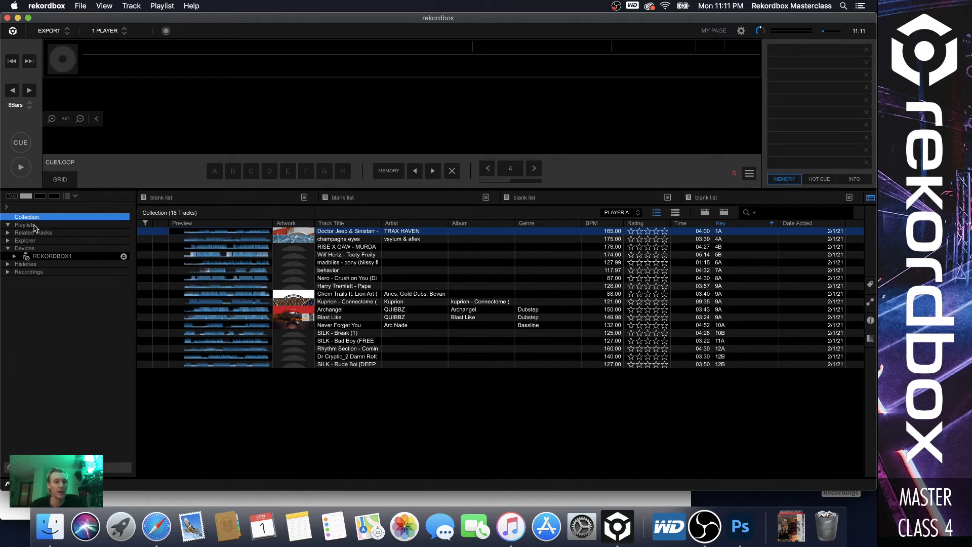
left_click(30, 225)
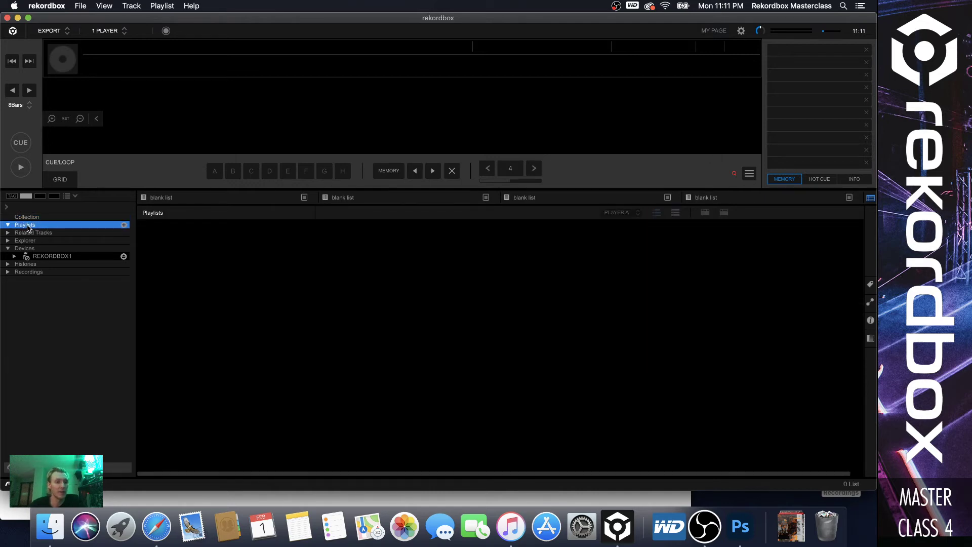
right_click(28, 228)
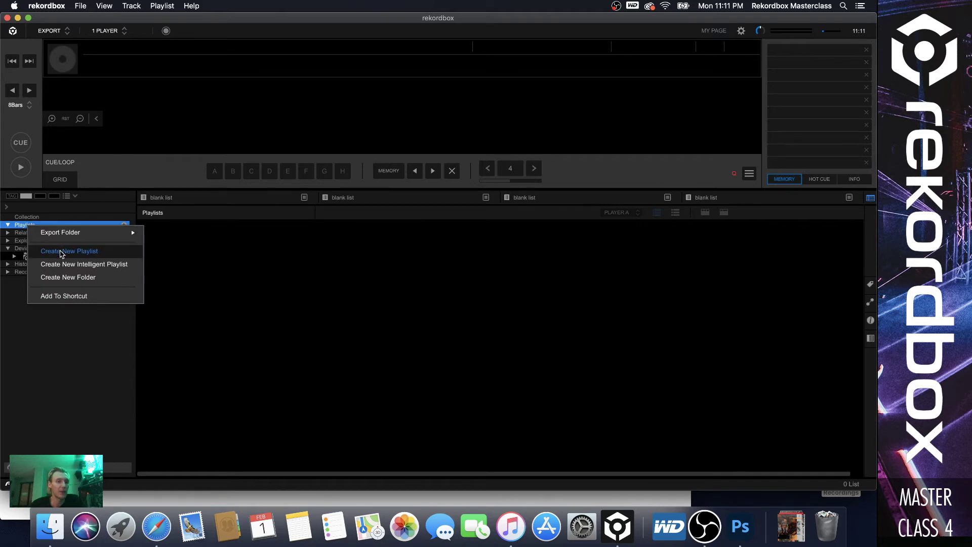
left_click(60, 252)
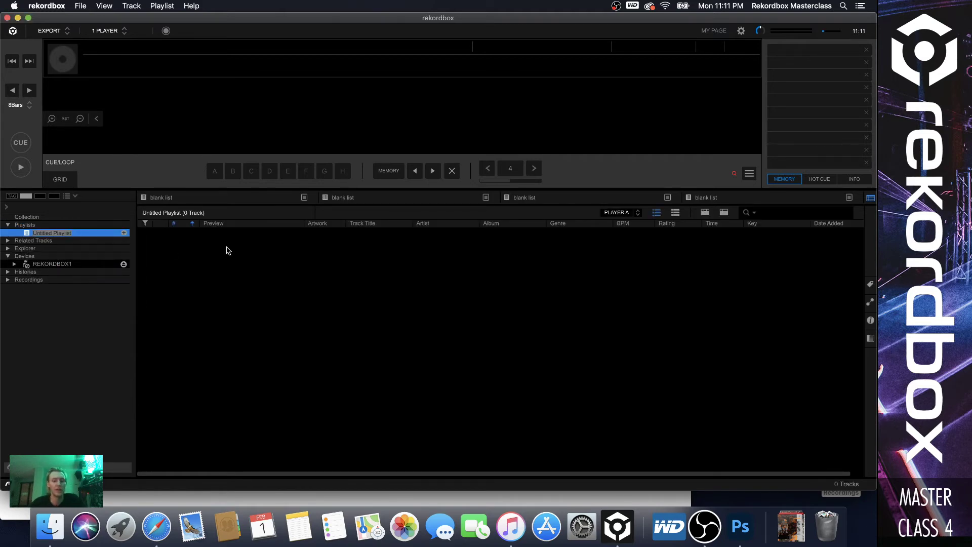
type("Test1")
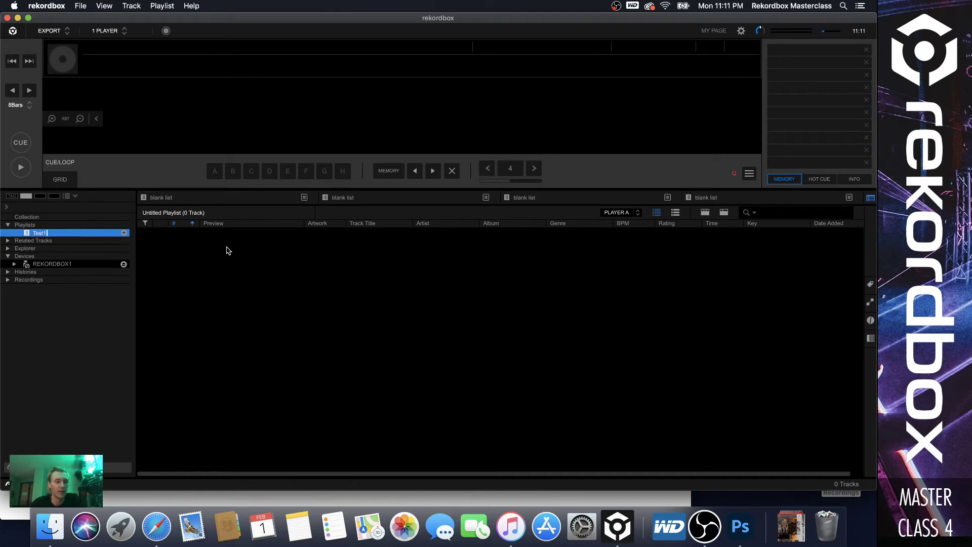
key("Return")
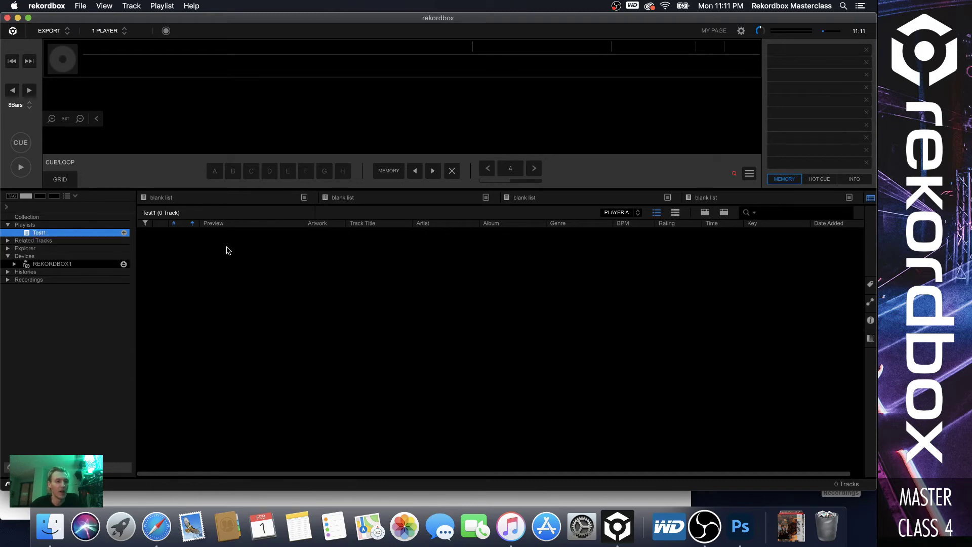
Create a second empty playlist named Test2 and open it.
right_click(67, 226)
left_click(104, 255)
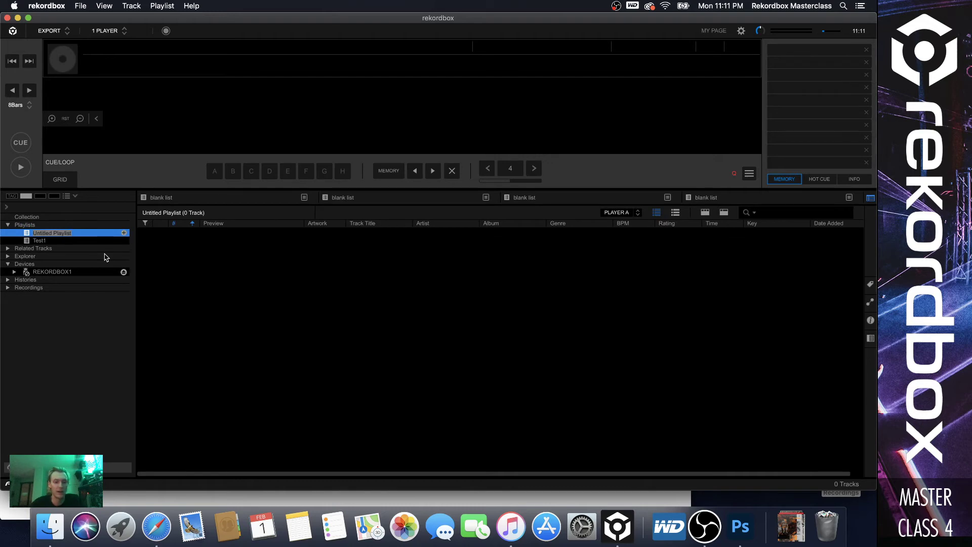
type("Test2")
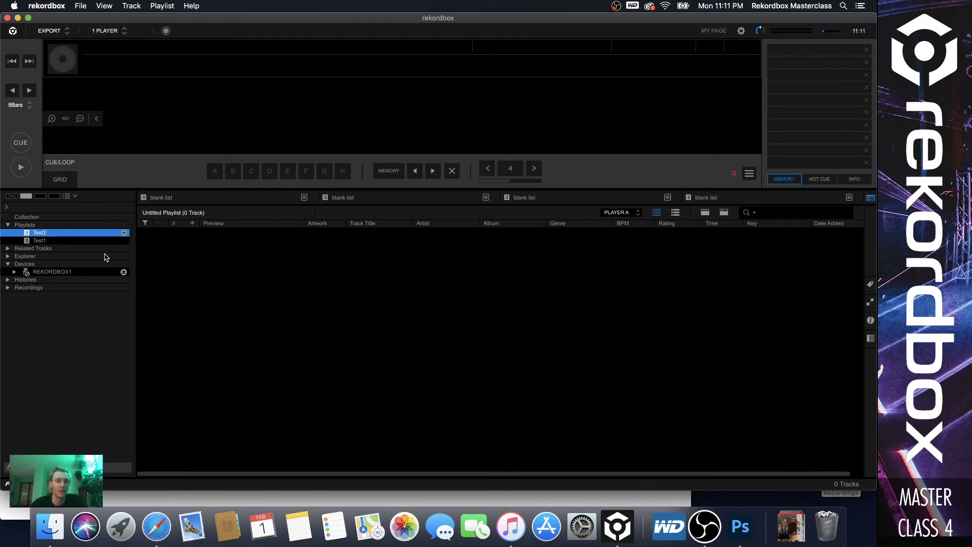
right_click(33, 226)
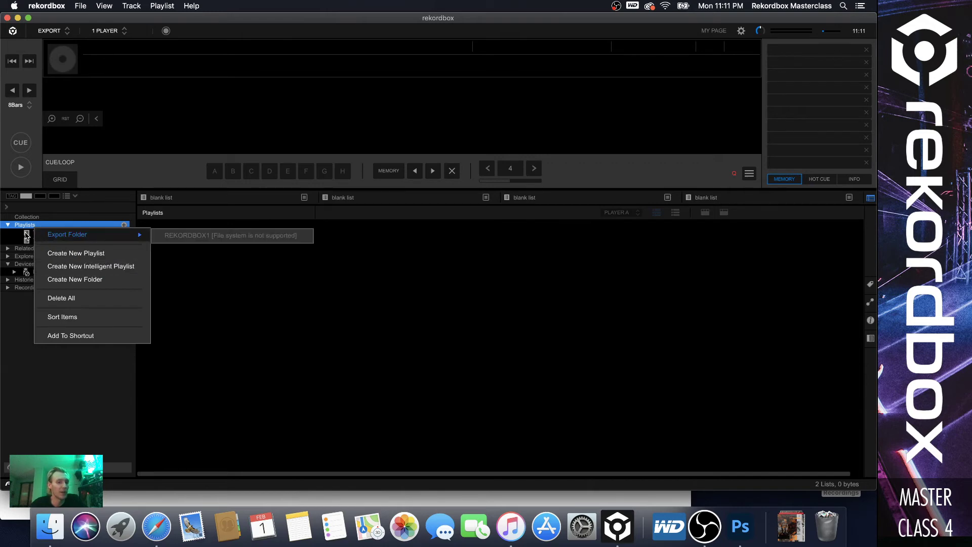
left_click(39, 234)
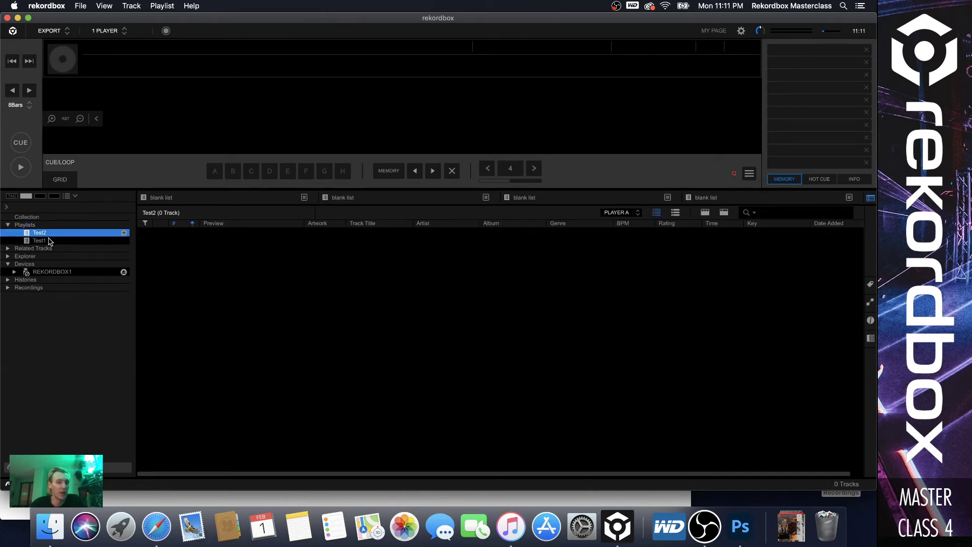
Sort the collection by ascending BPM and add Nero - Crush on You and Chem Trails to Test2.
left_click(31, 217)
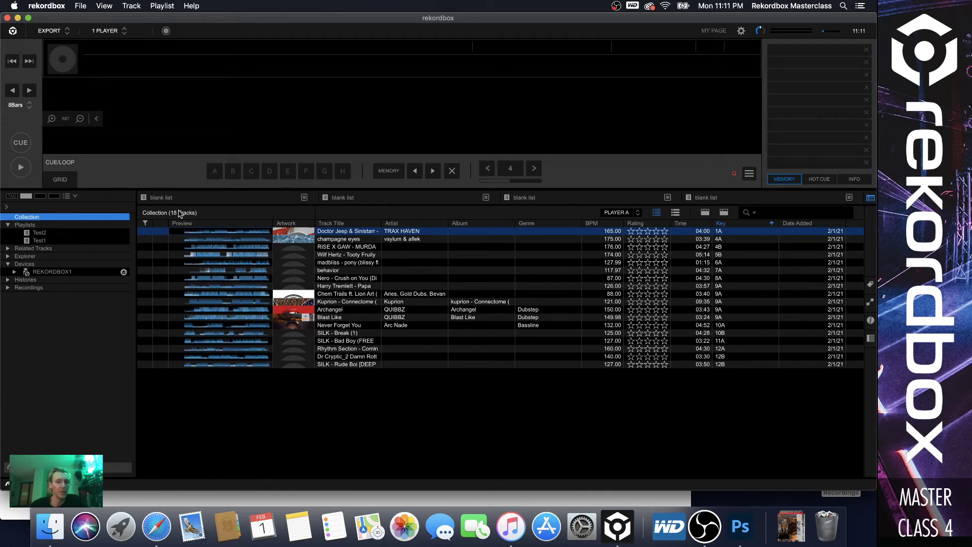
left_click(600, 227)
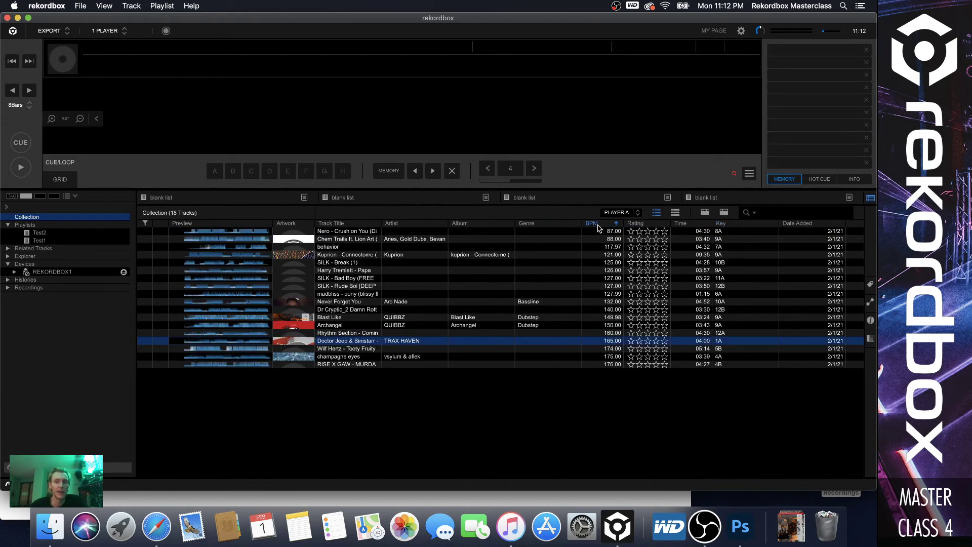
left_click(597, 226)
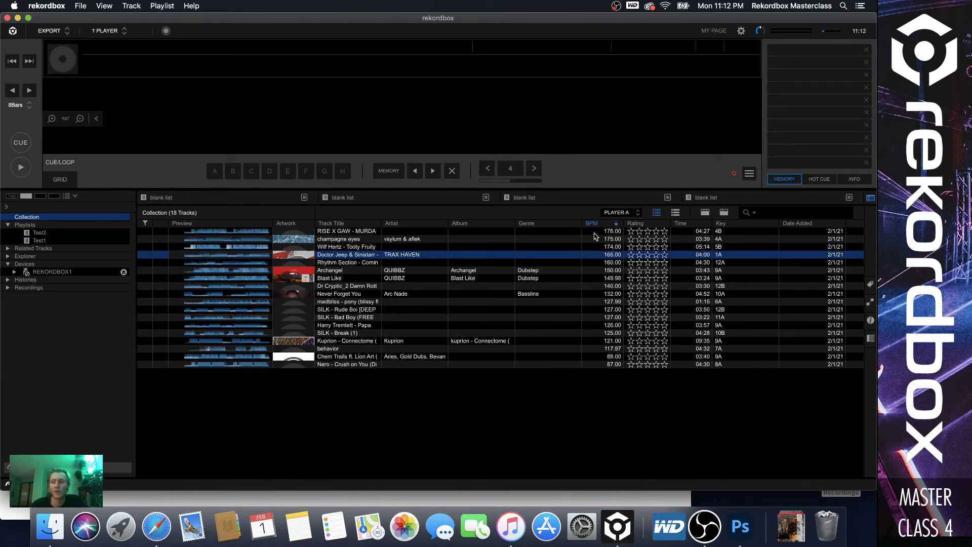
left_click(594, 227)
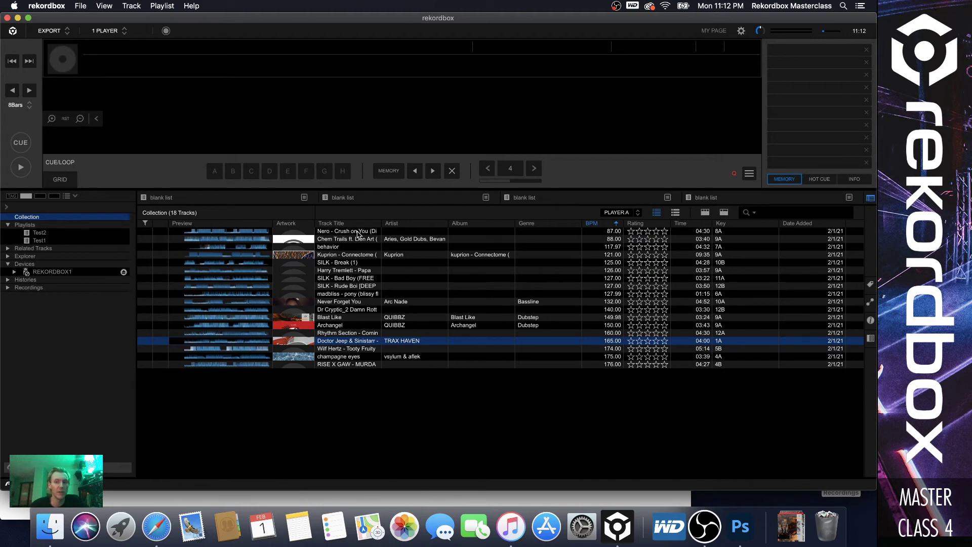
left_click(357, 232)
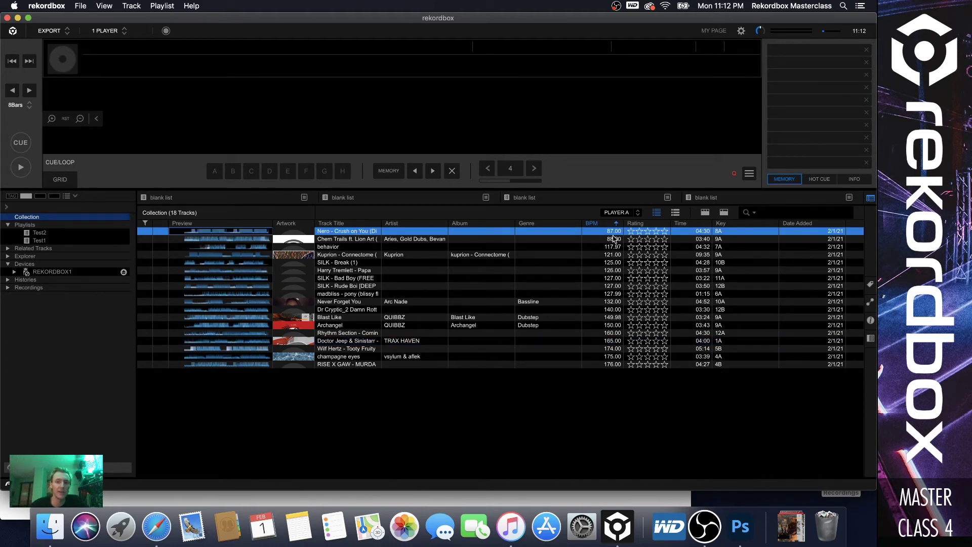
left_click(344, 240, "shift")
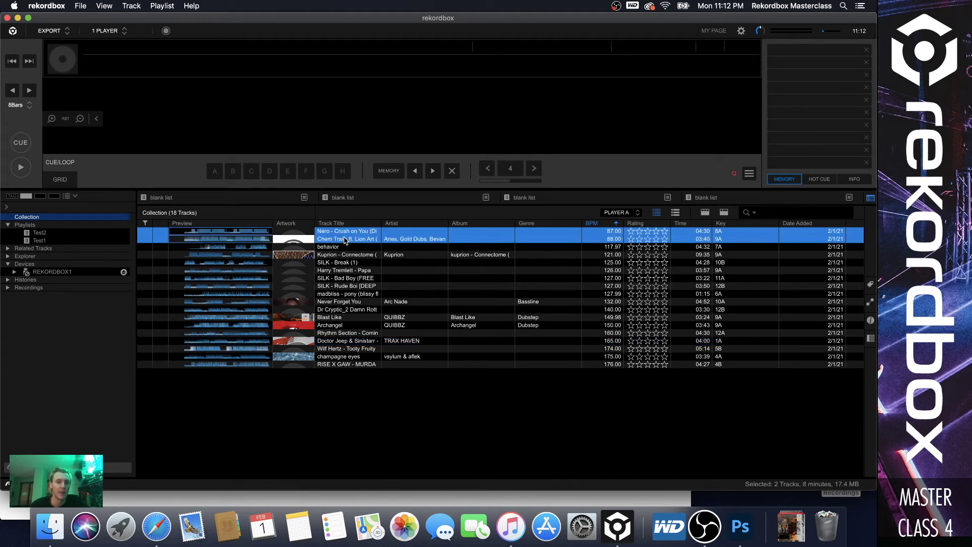
left_click_drag(342, 234, 66, 234)
Add the six tracks from Kuprion (121 BPM) to madbliss (127.99 BPM) to Test1.
left_click(338, 248)
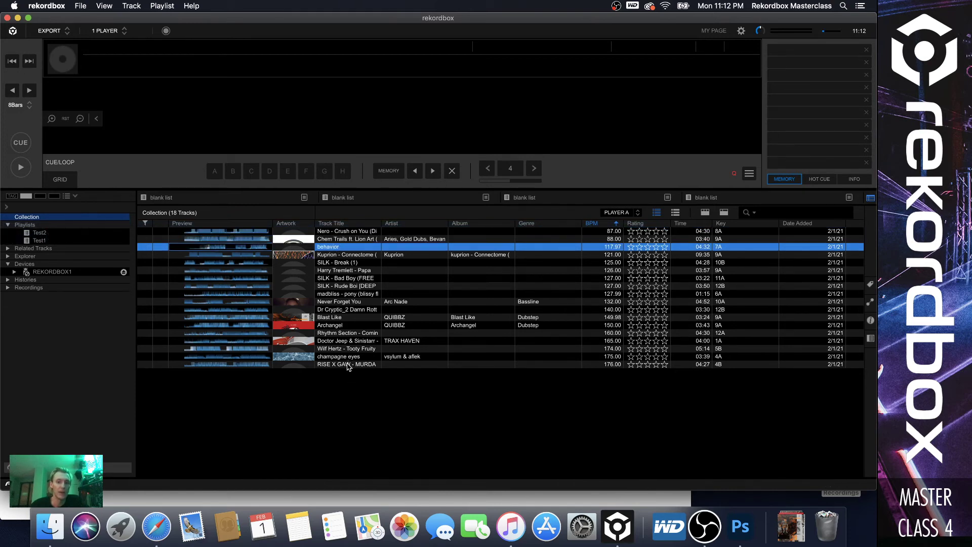
left_click(348, 365)
left_click(363, 256)
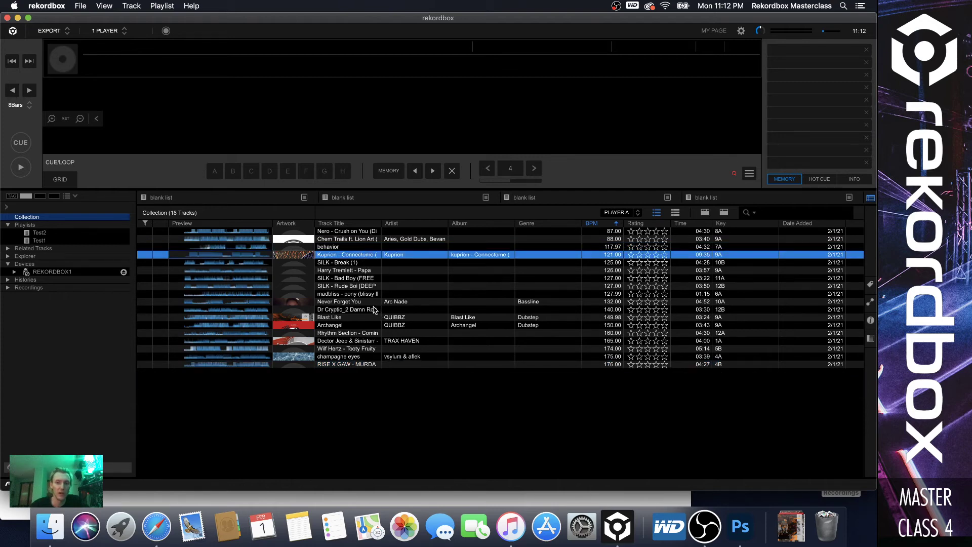
left_click(365, 296, "shift")
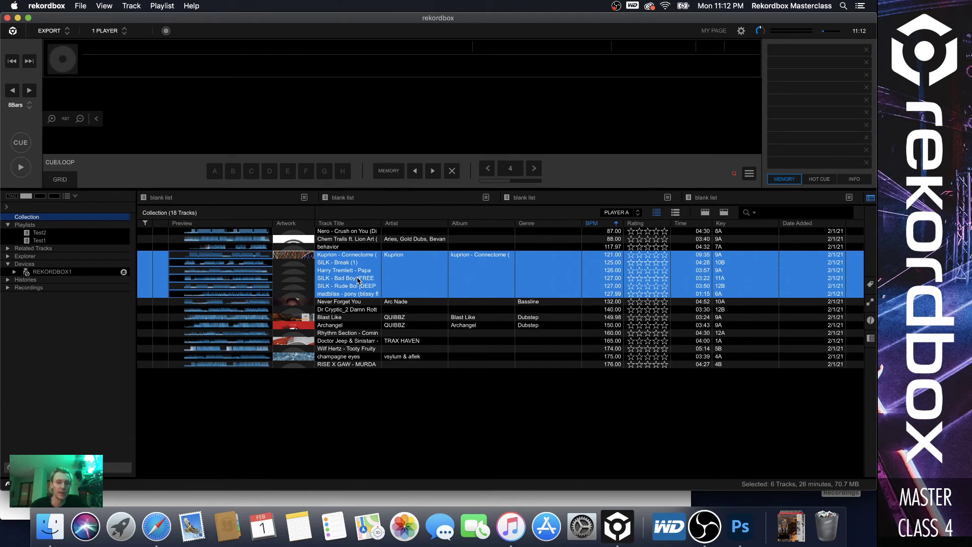
left_click_drag(358, 280, 60, 234)
Check the Test1 and Test2 contents, then open Test2 and select Chem Trails.
left_click(50, 223)
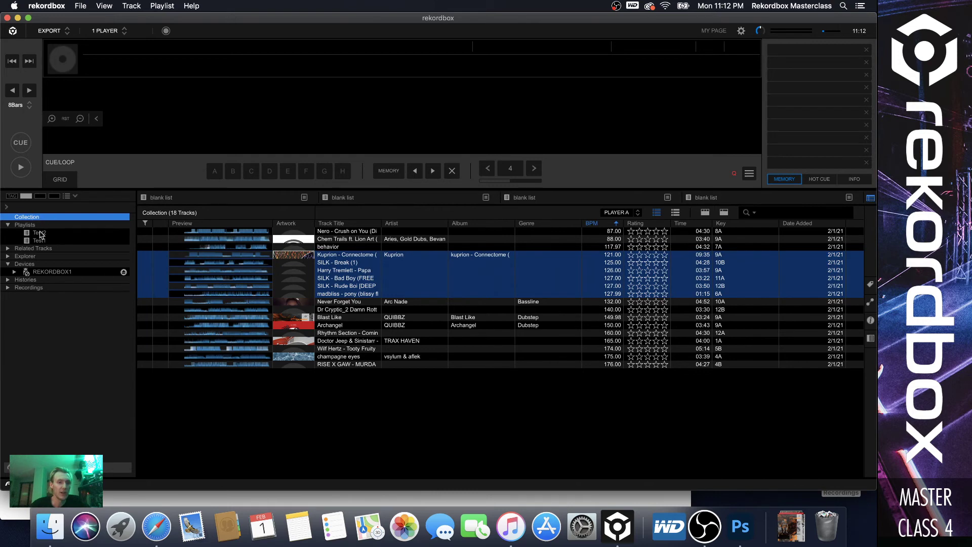
left_click(40, 233)
left_click(53, 241)
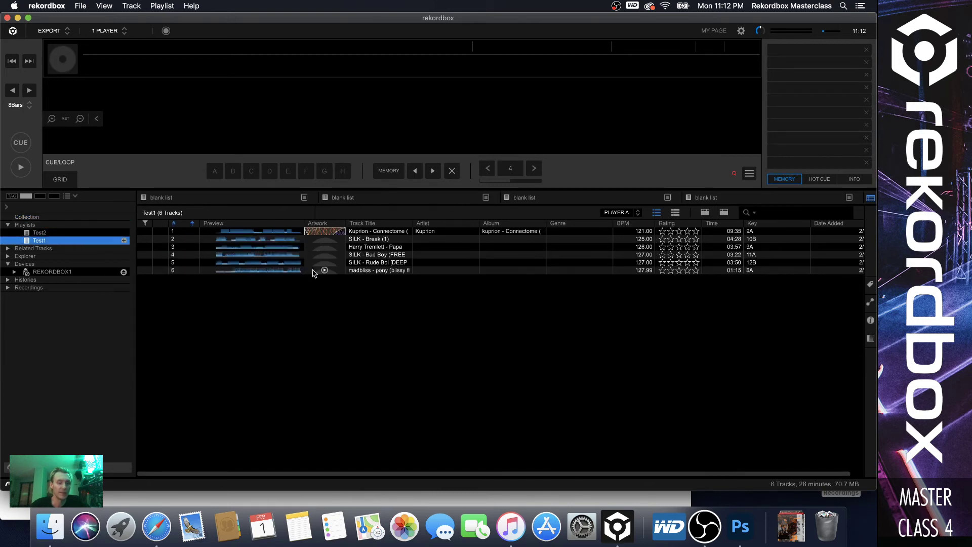
left_click(33, 217)
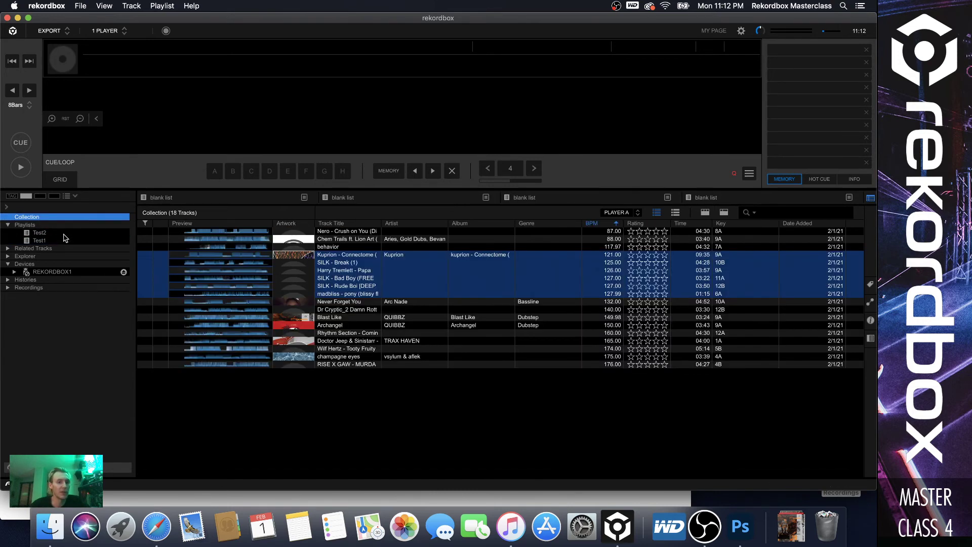
left_click(322, 240)
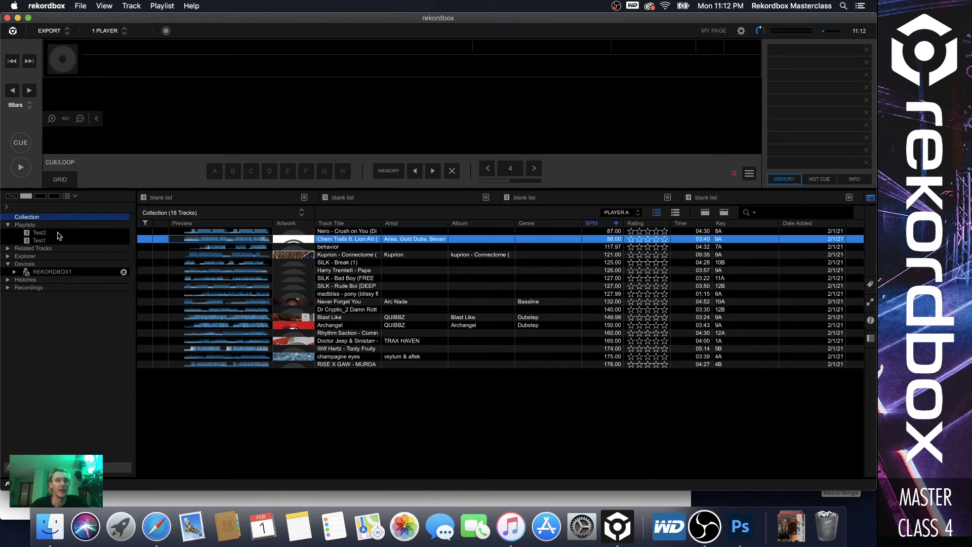
left_click(59, 232)
left_click(379, 238)
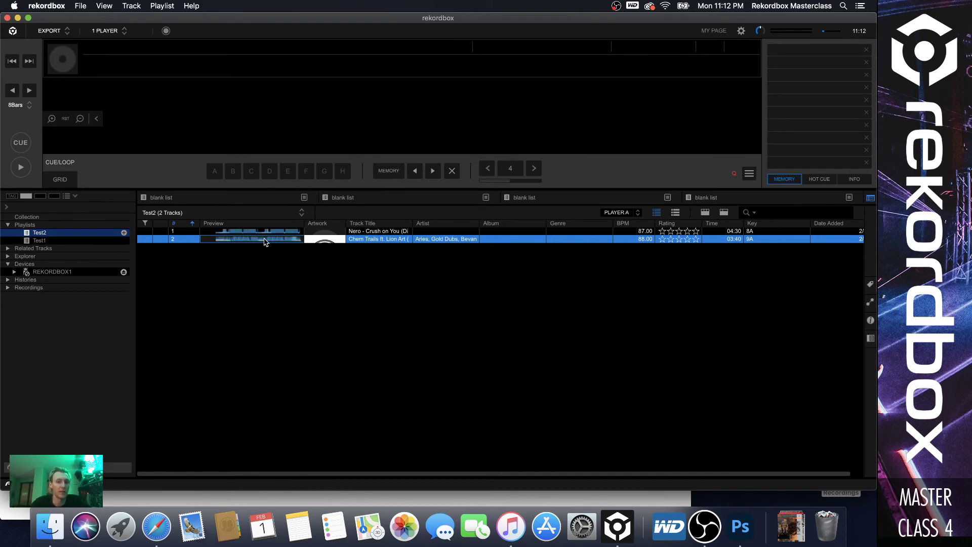
Remove Chem Trails from Test2, leaving only Nero - Crush on You.
key("Delete")
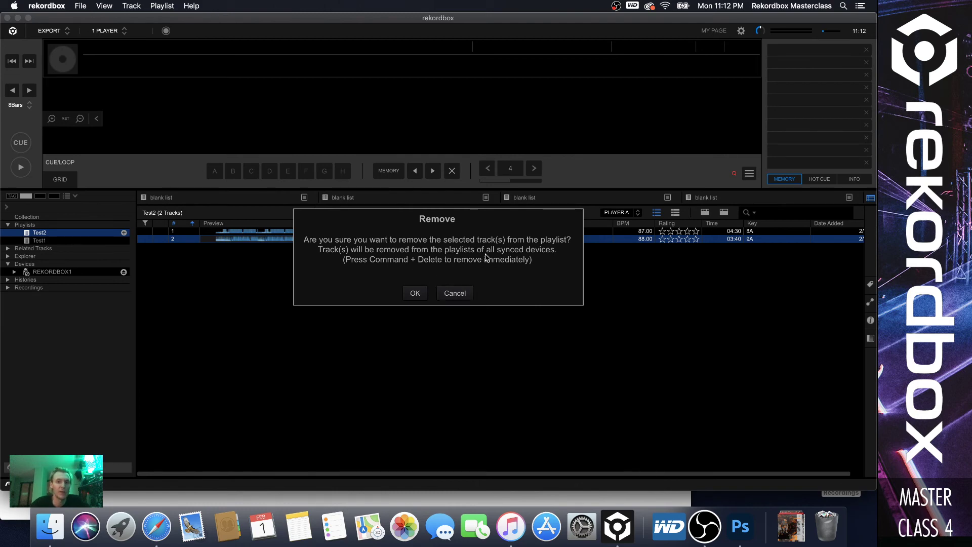
left_click(419, 293)
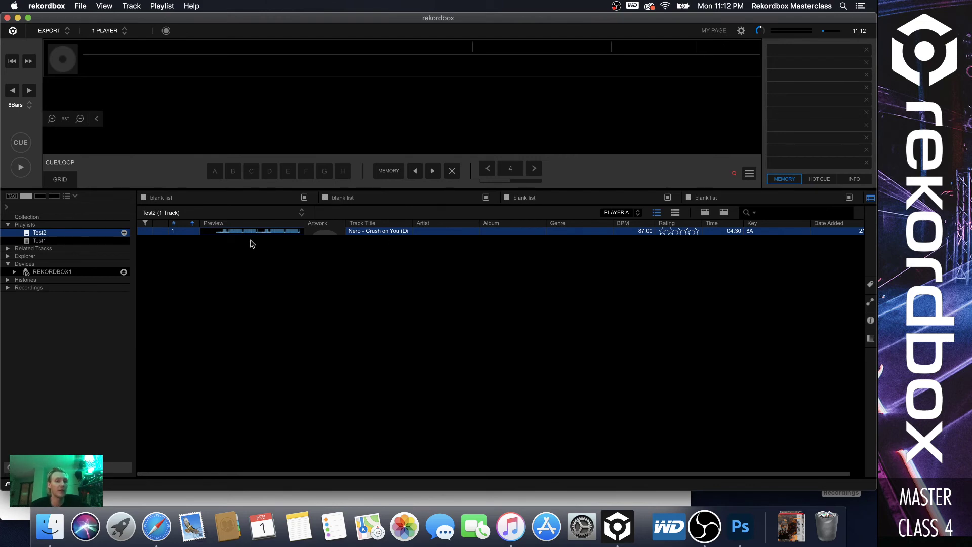
right_click(273, 234)
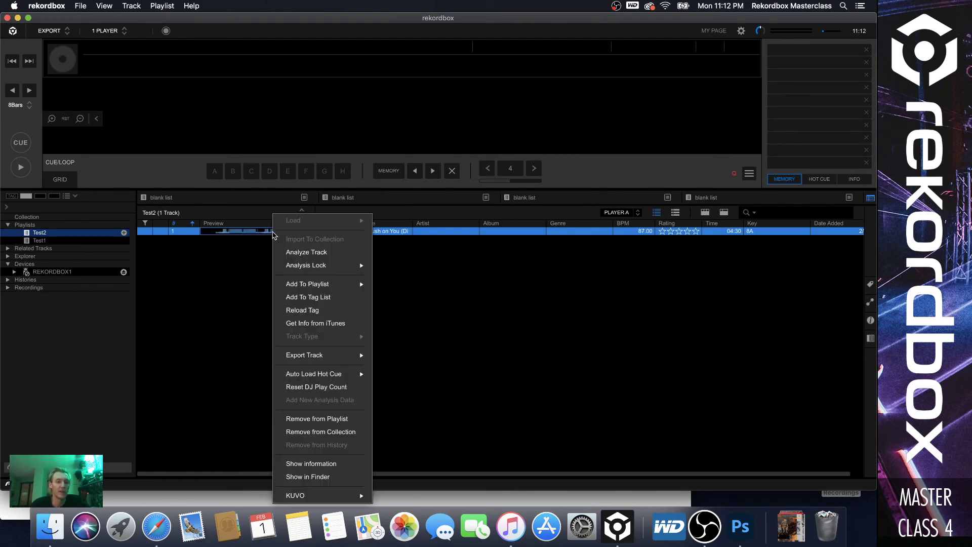
right_click(238, 233)
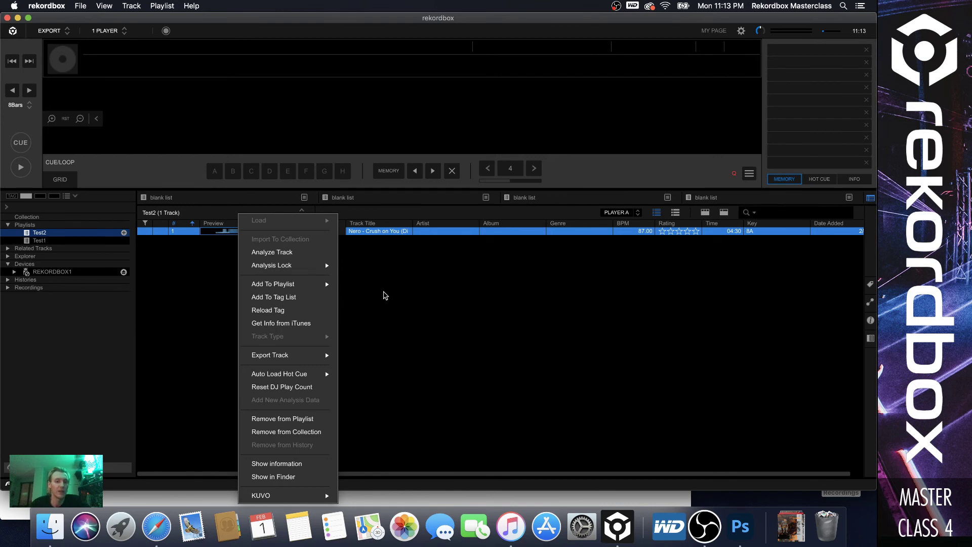
left_click(386, 284)
left_click(287, 231)
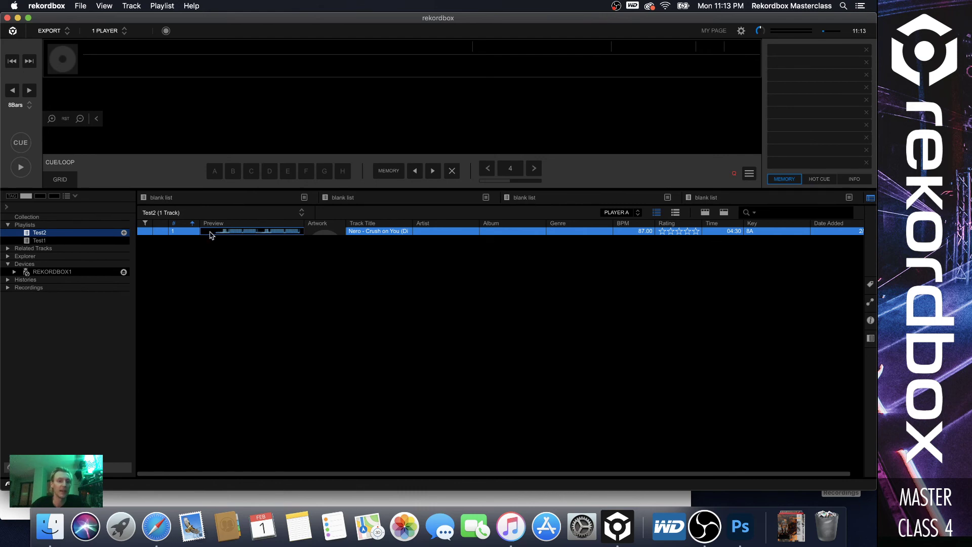
right_click(277, 233)
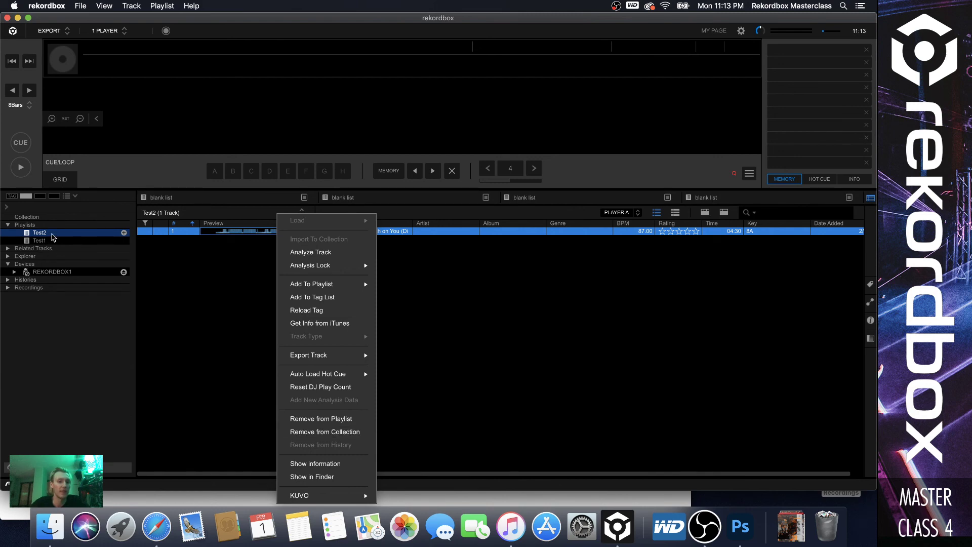
Select the Test2 playlist and request its deletion.
left_click(63, 218)
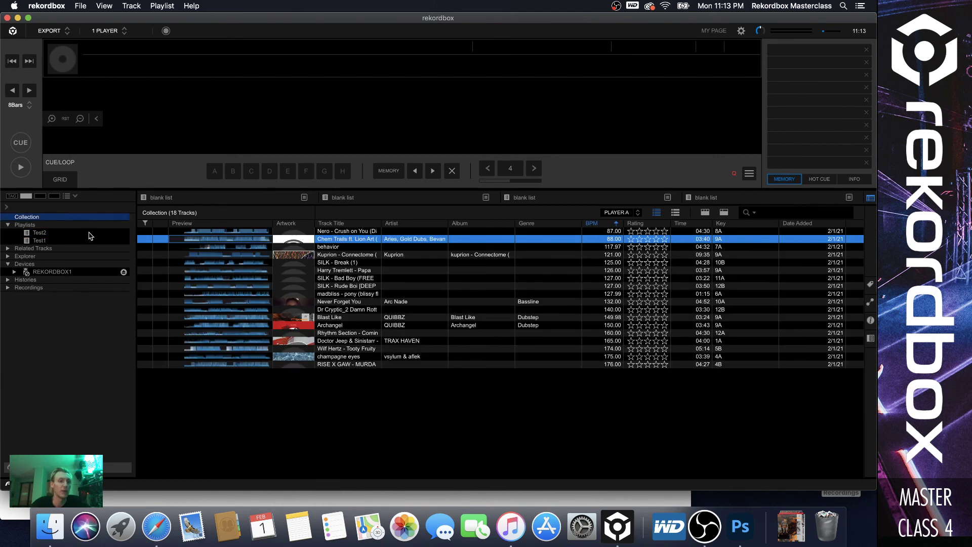
left_click(89, 232)
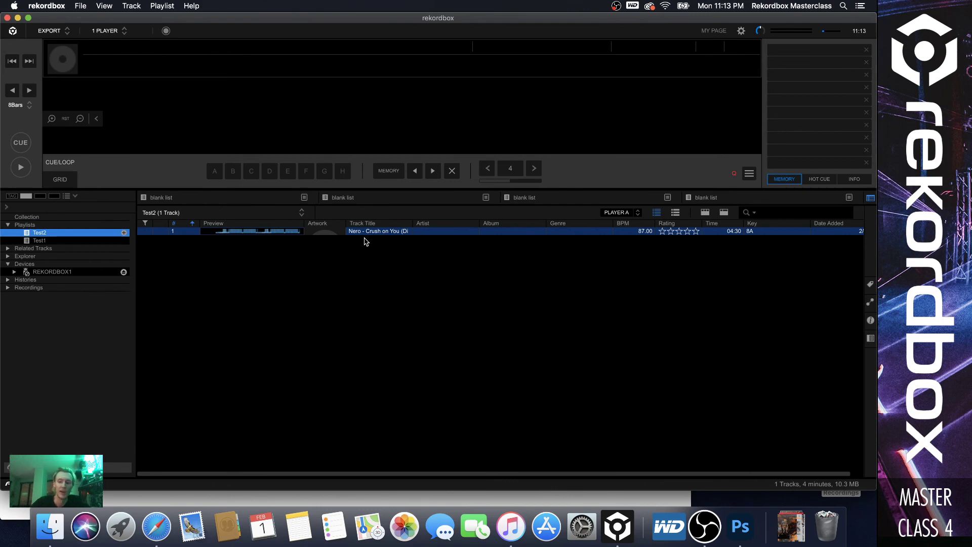
key("Delete")
Confirm deleting Test2, check Test1's tracks, and return to the 18-track Collection.
left_click(414, 298)
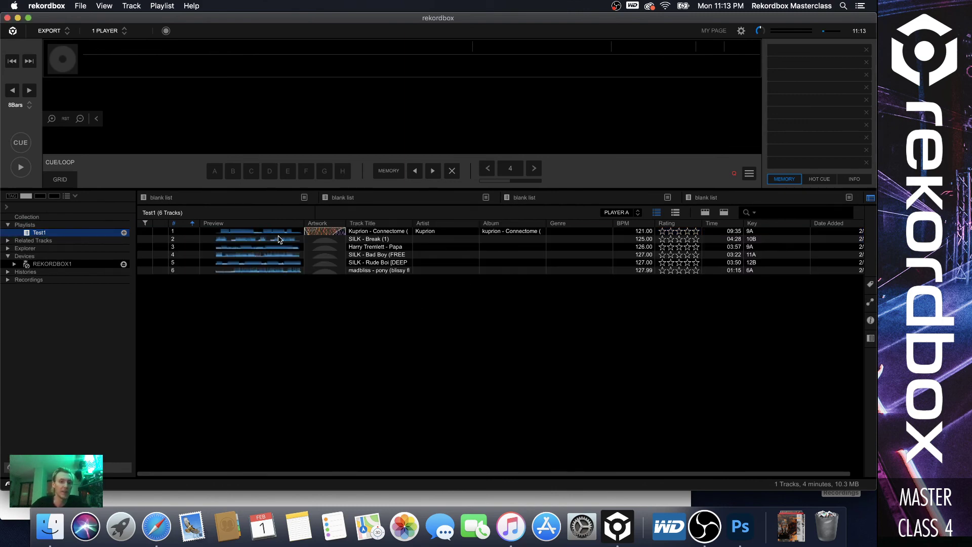
left_click(62, 218)
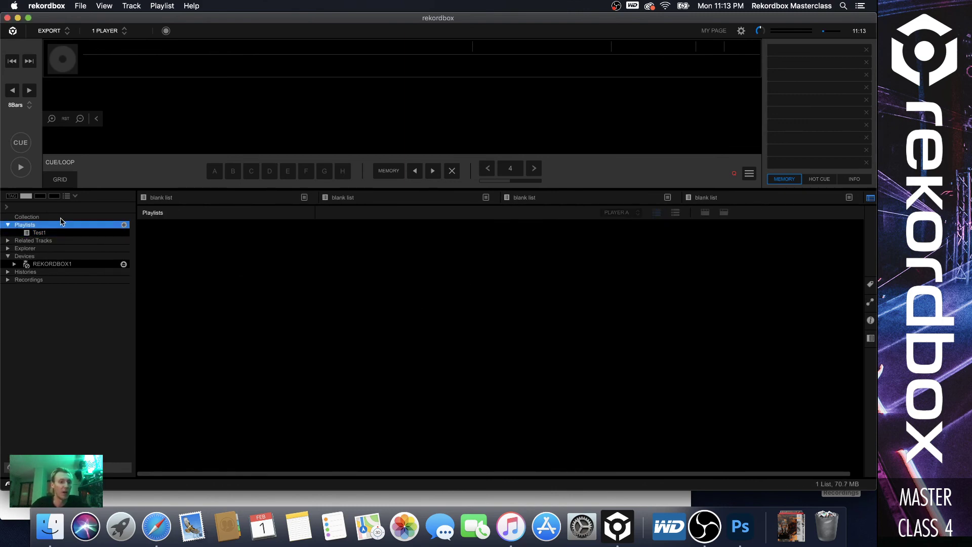
left_click(40, 233)
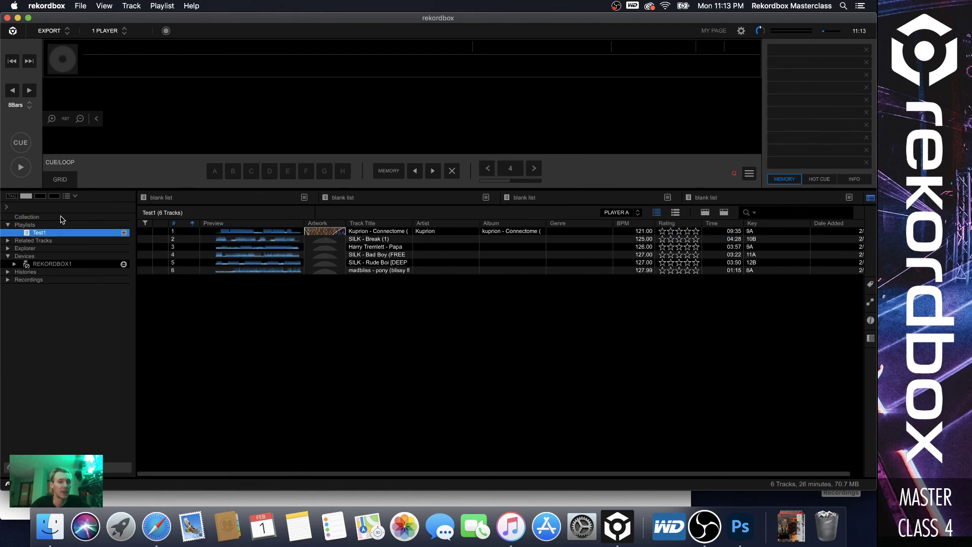
left_click(63, 218)
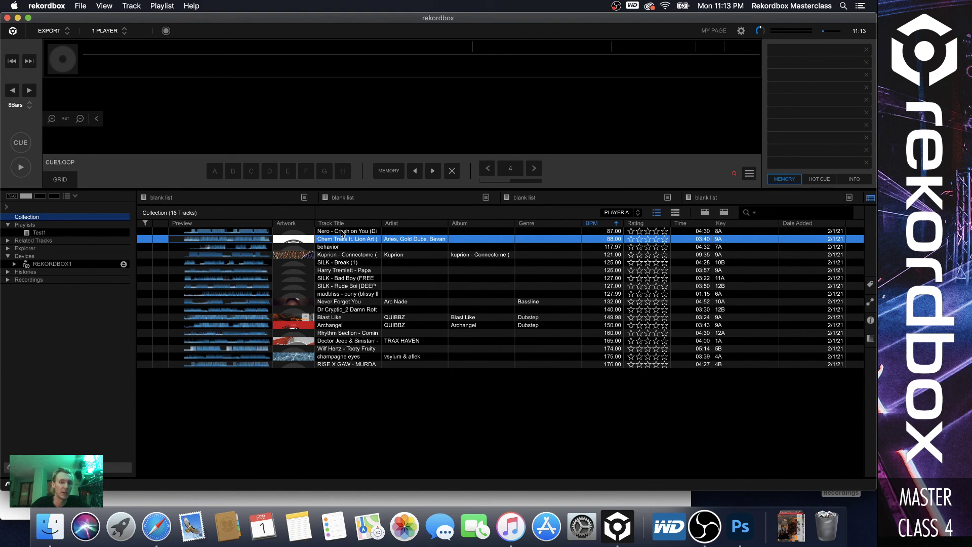
left_click(342, 231)
left_click(62, 233)
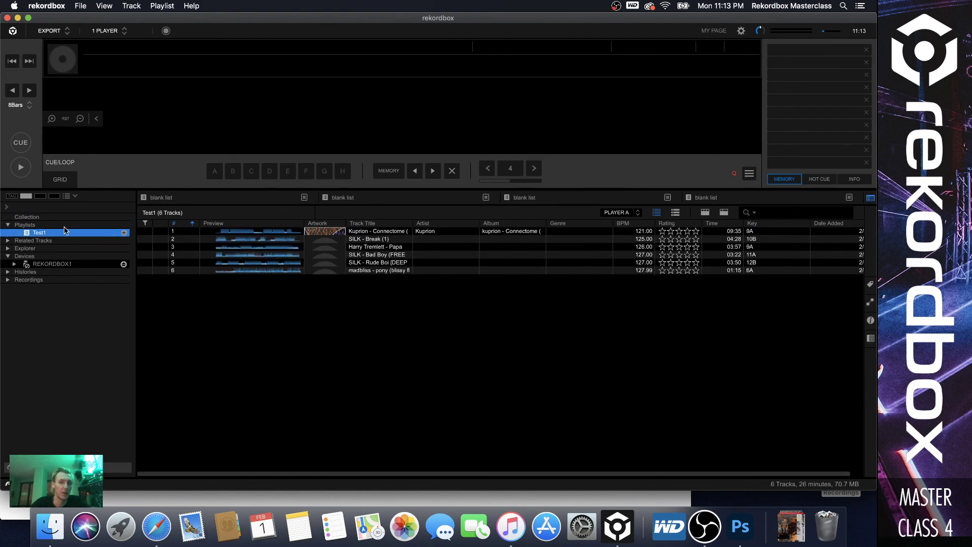
left_click(46, 217)
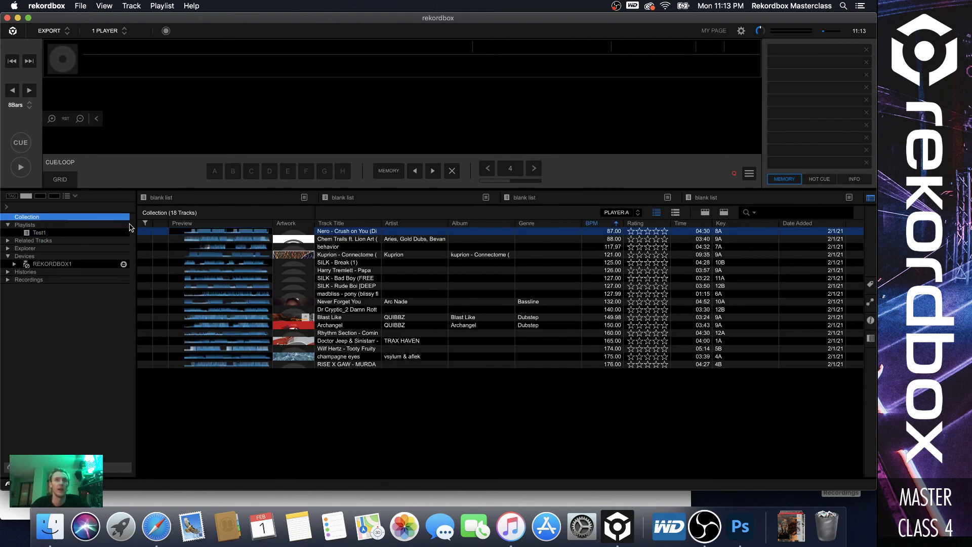